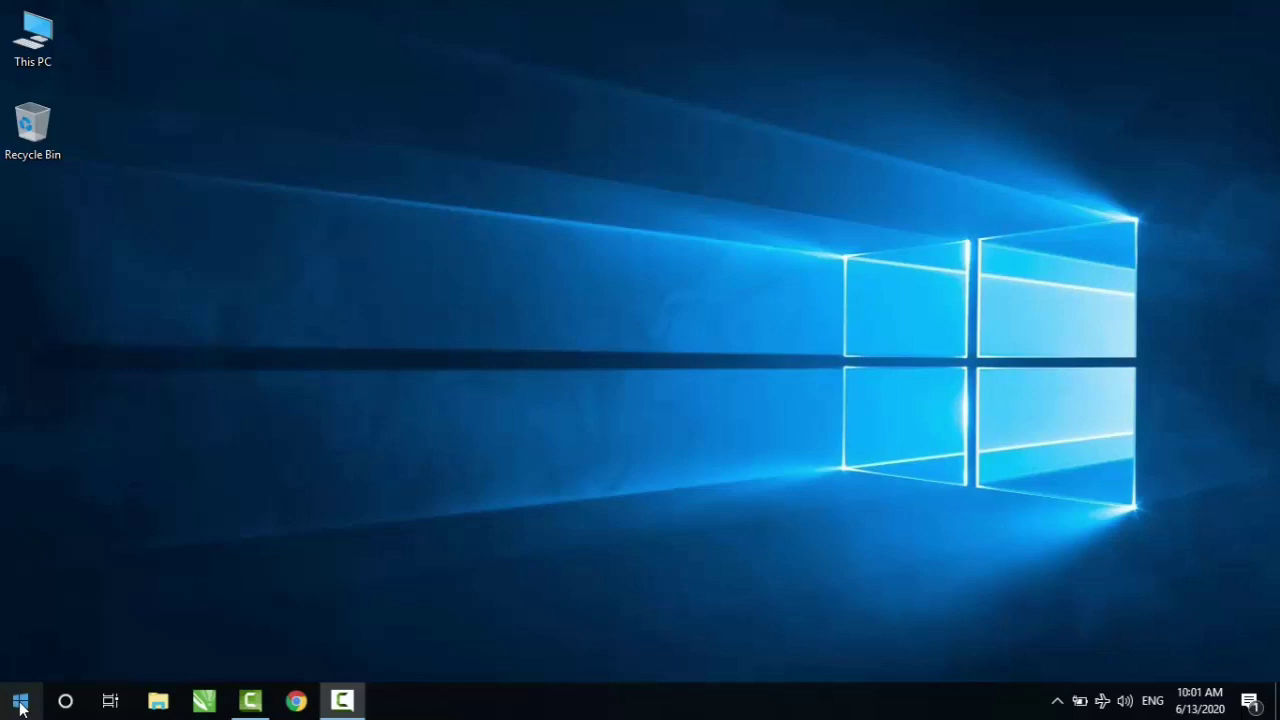
- Open the Start menu and the Word 2010 options menu, then dismiss both
click(20, 705)
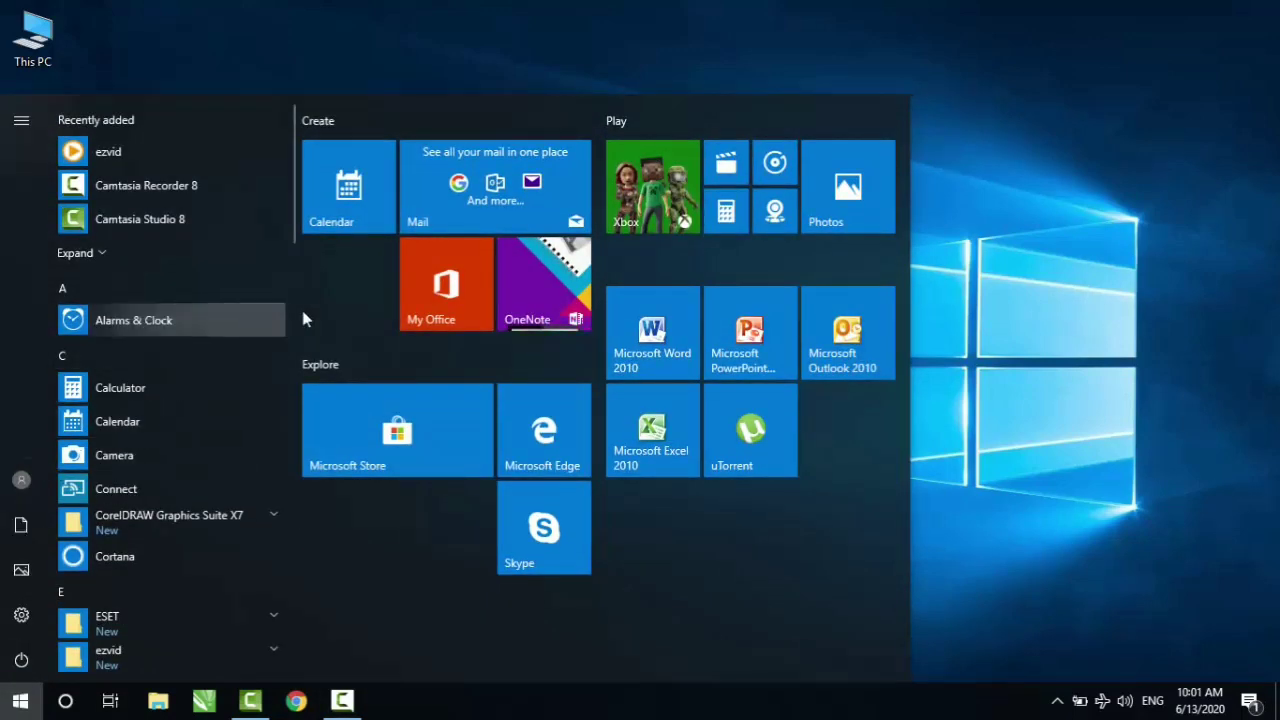
right_click(658, 358)
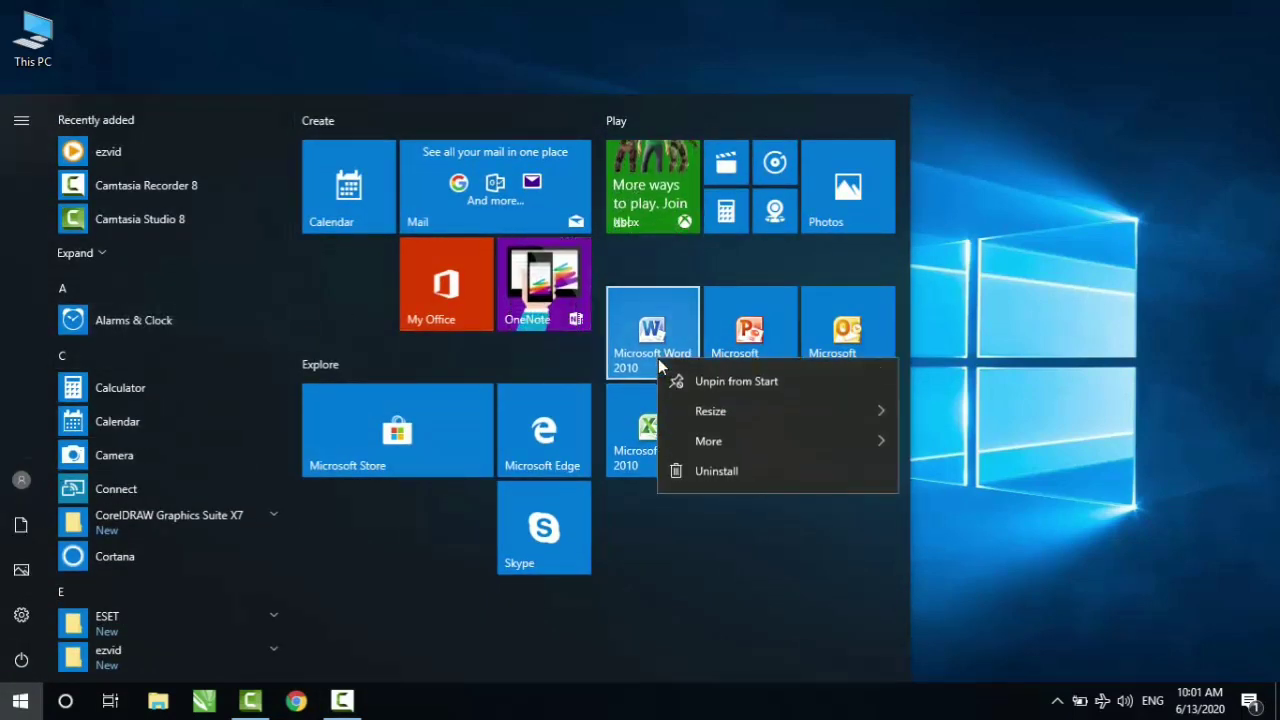
mouse_move(760, 441)
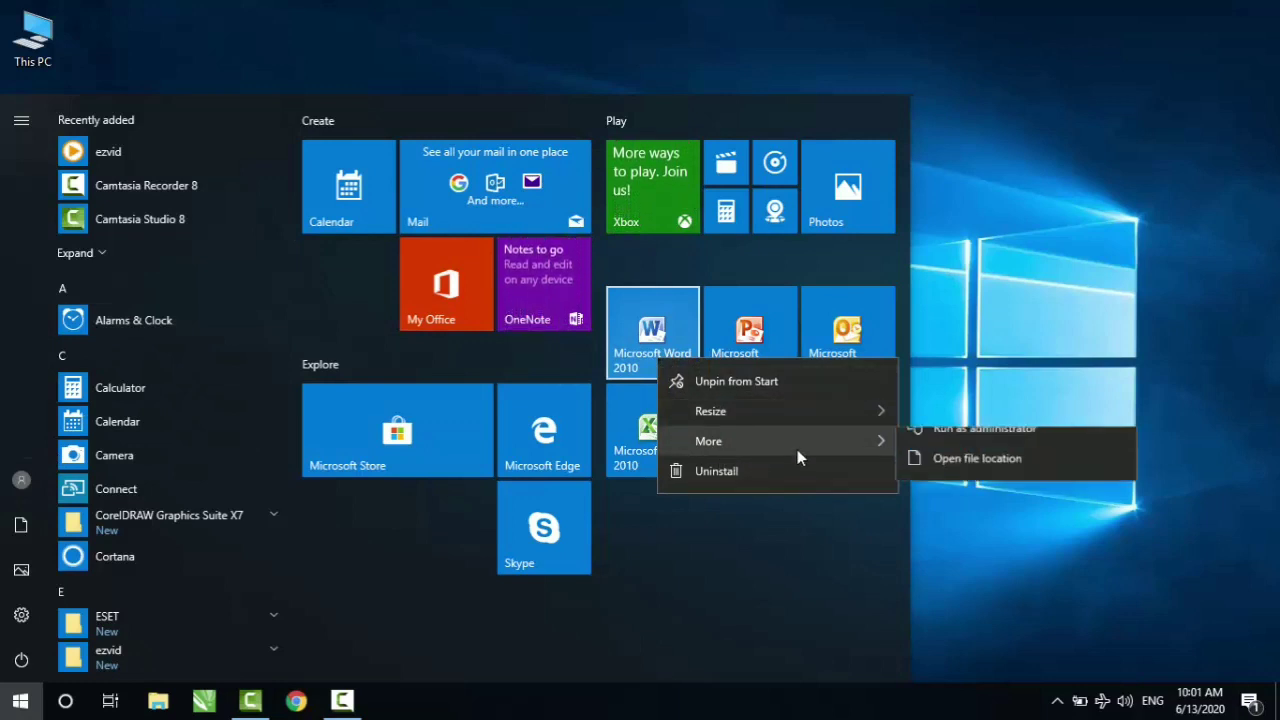
click(1043, 328)
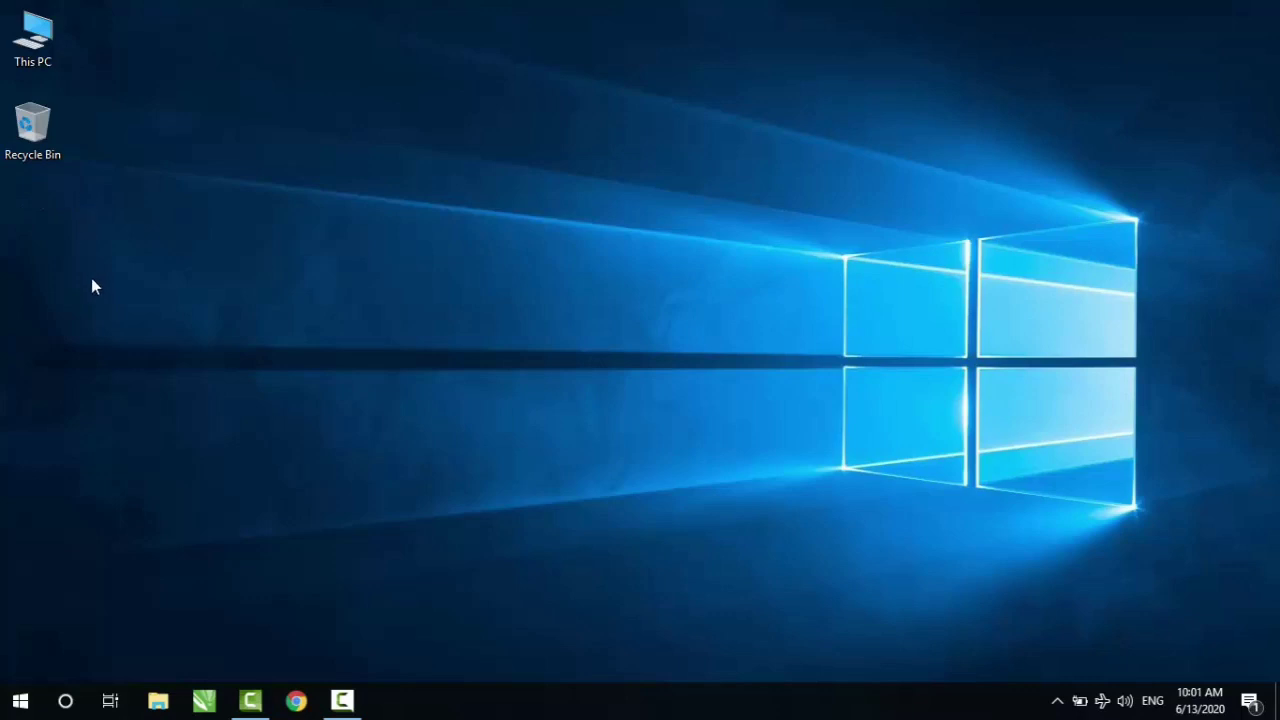
click(20, 700)
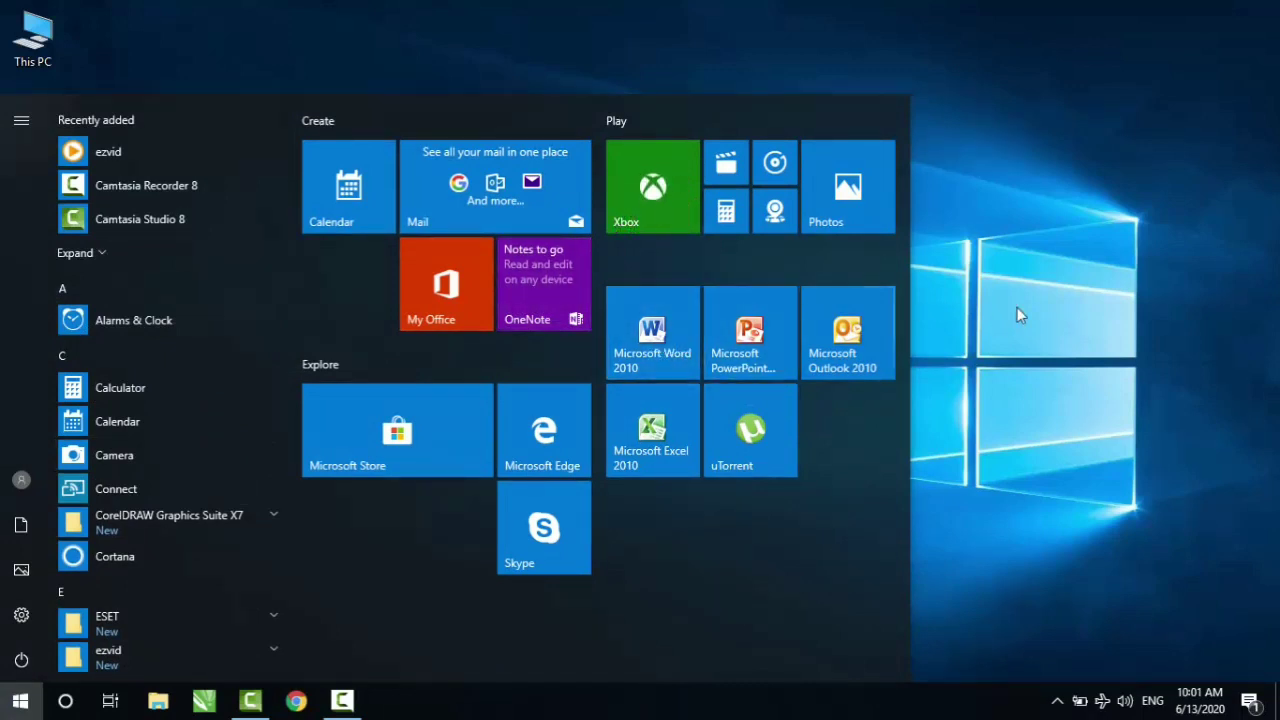
click(1057, 303)
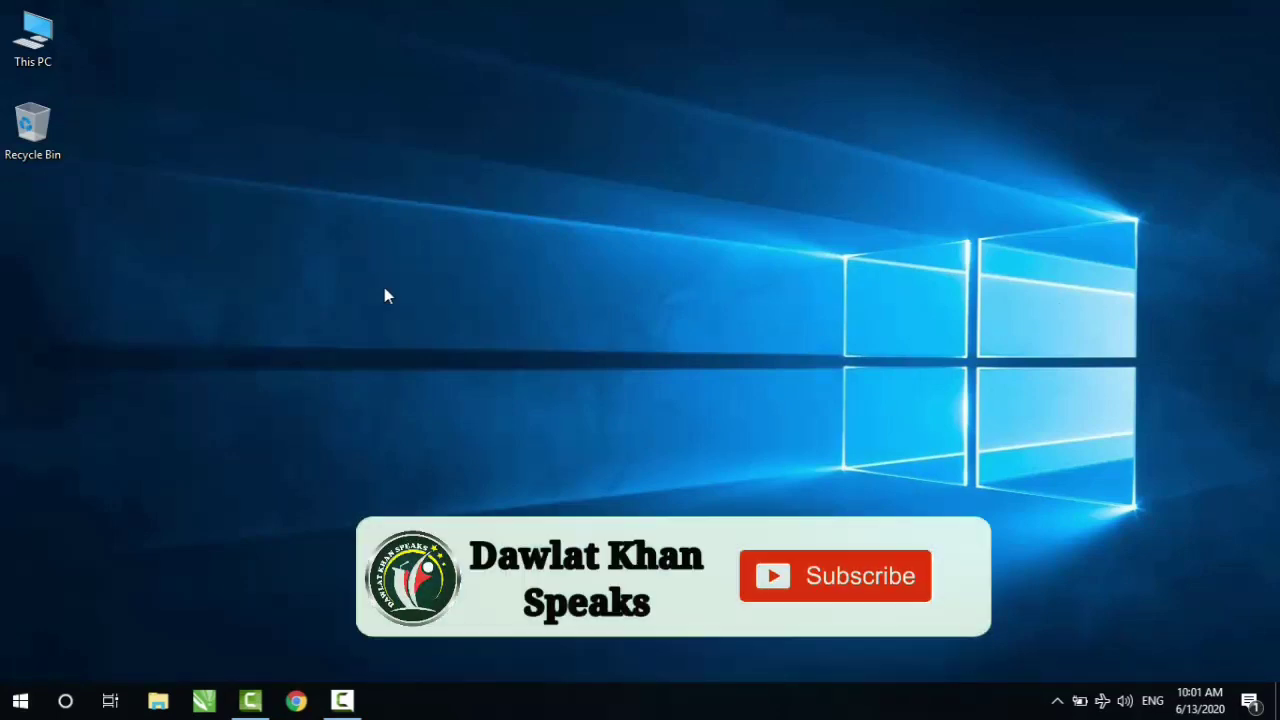
- Search for Run, open the Run box, and enter the winword command
click(66, 701)
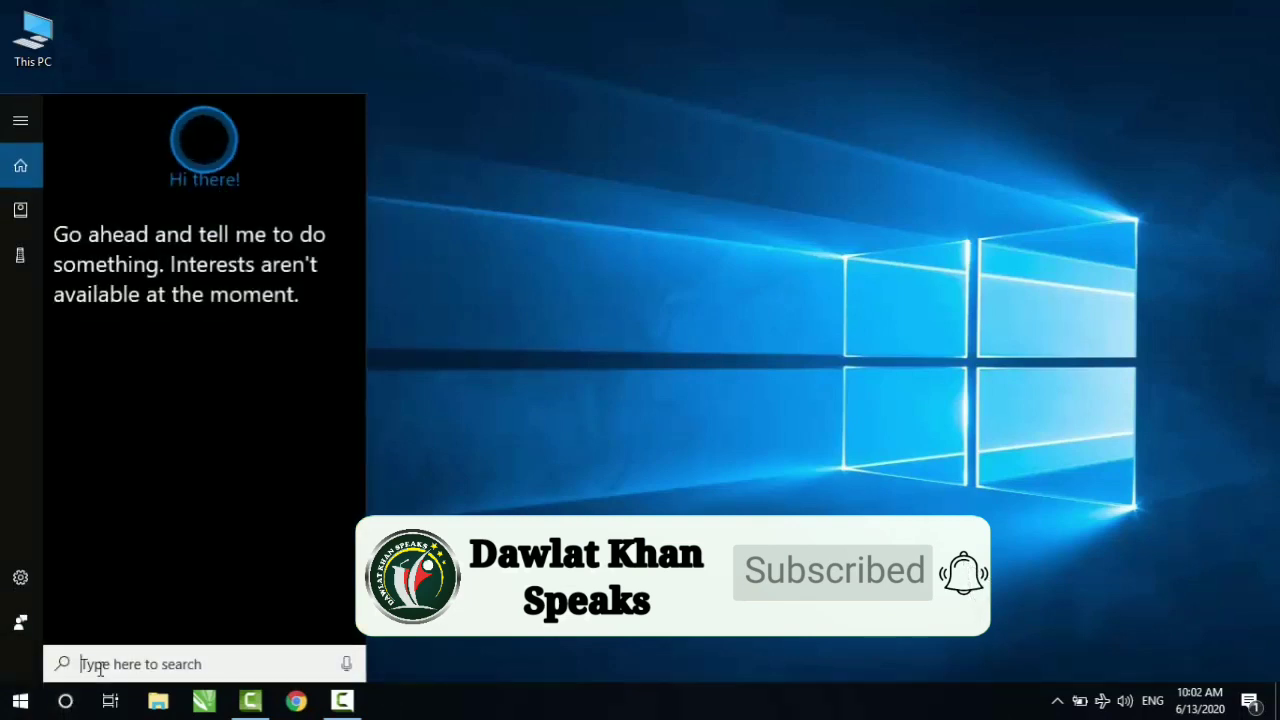
text(run)
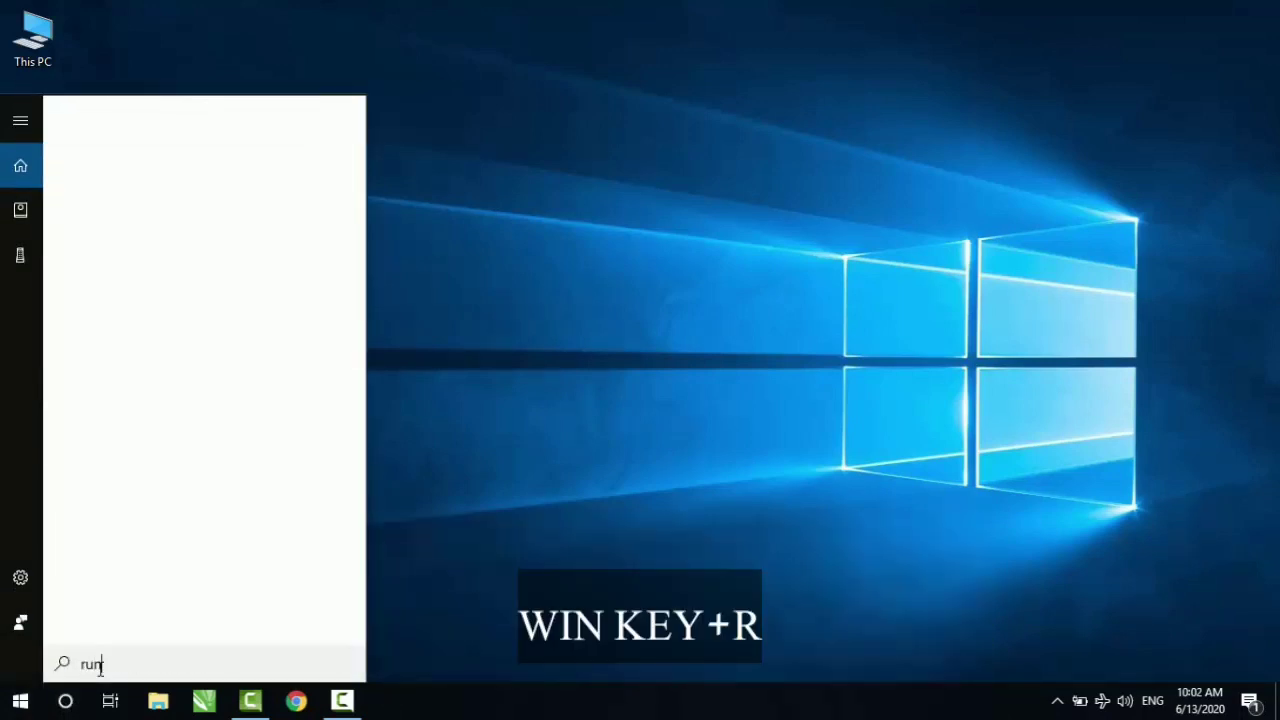
key(Return)
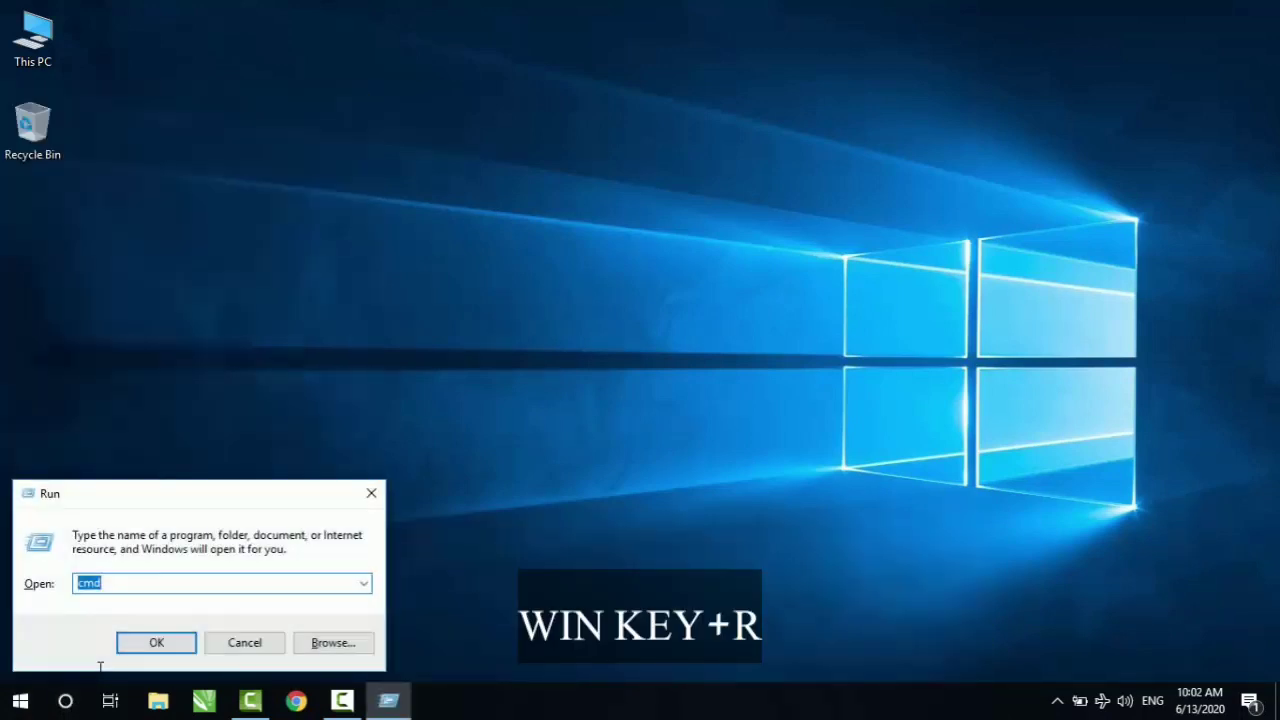
text(w)
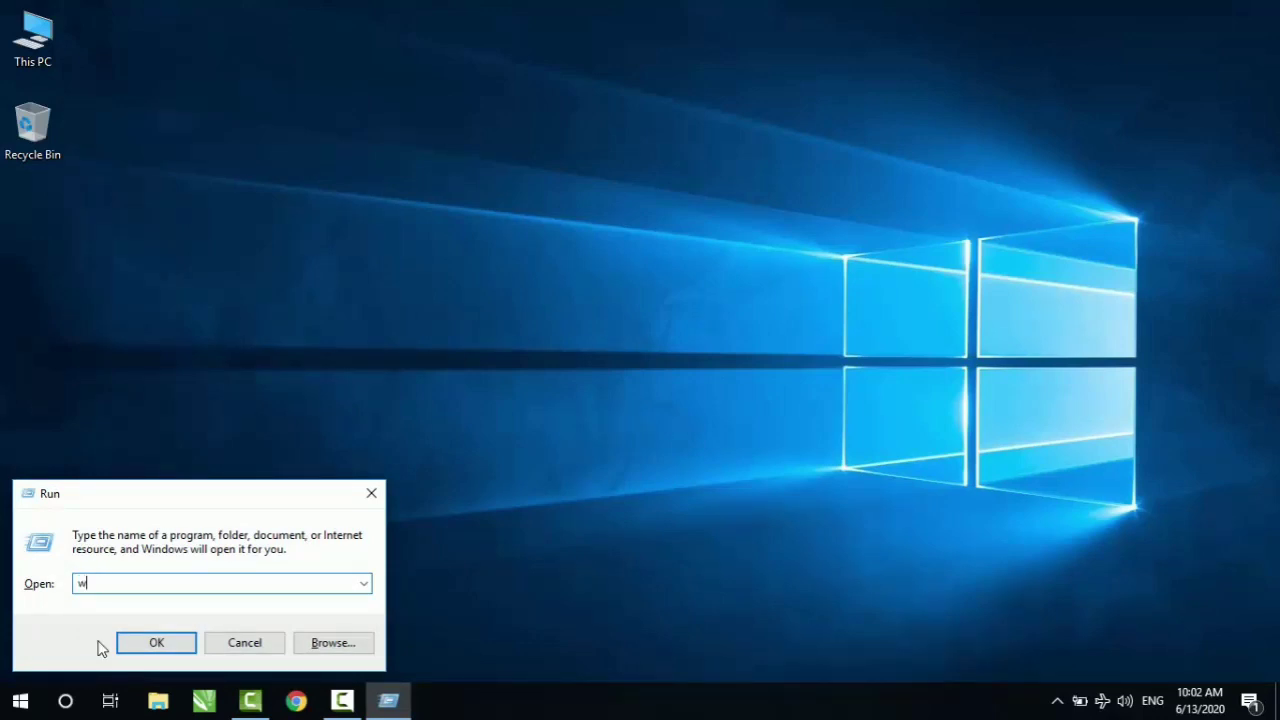
text(inword)
- Launch Word with winword and turn on the horizontal and vertical rulers for Document1
key(Return)
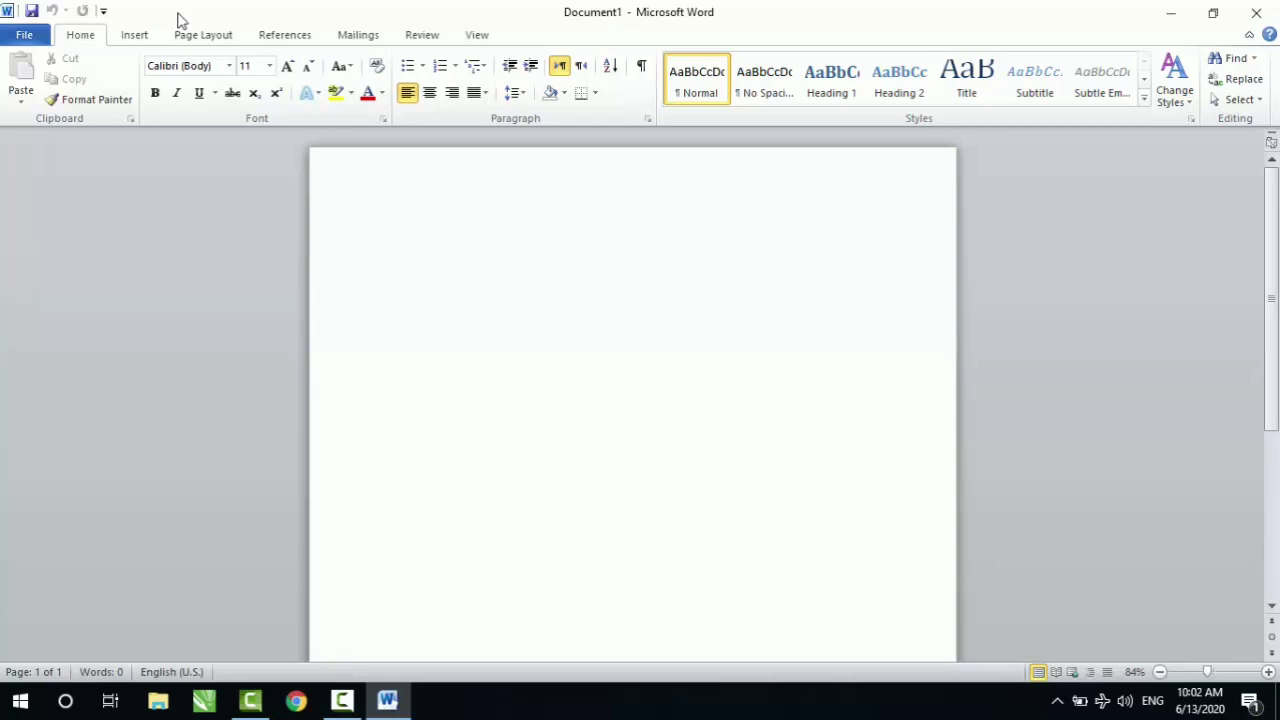
click(478, 36)
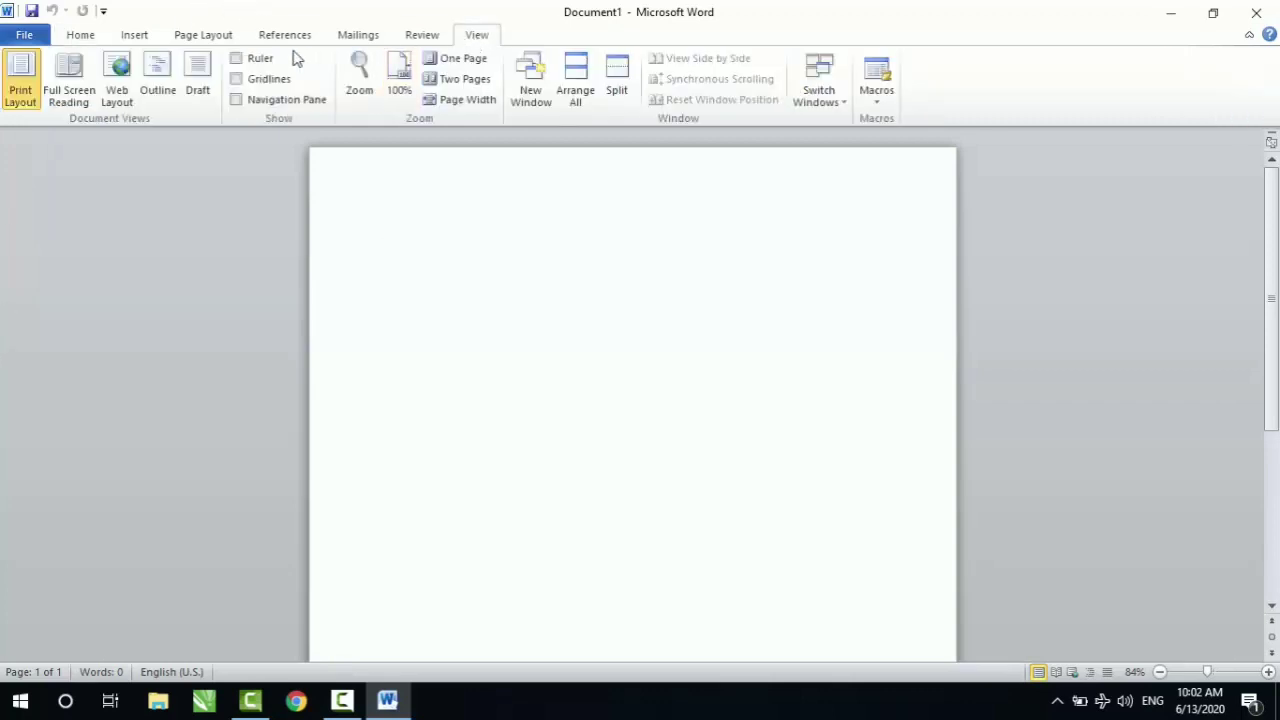
click(237, 59)
click(80, 35)
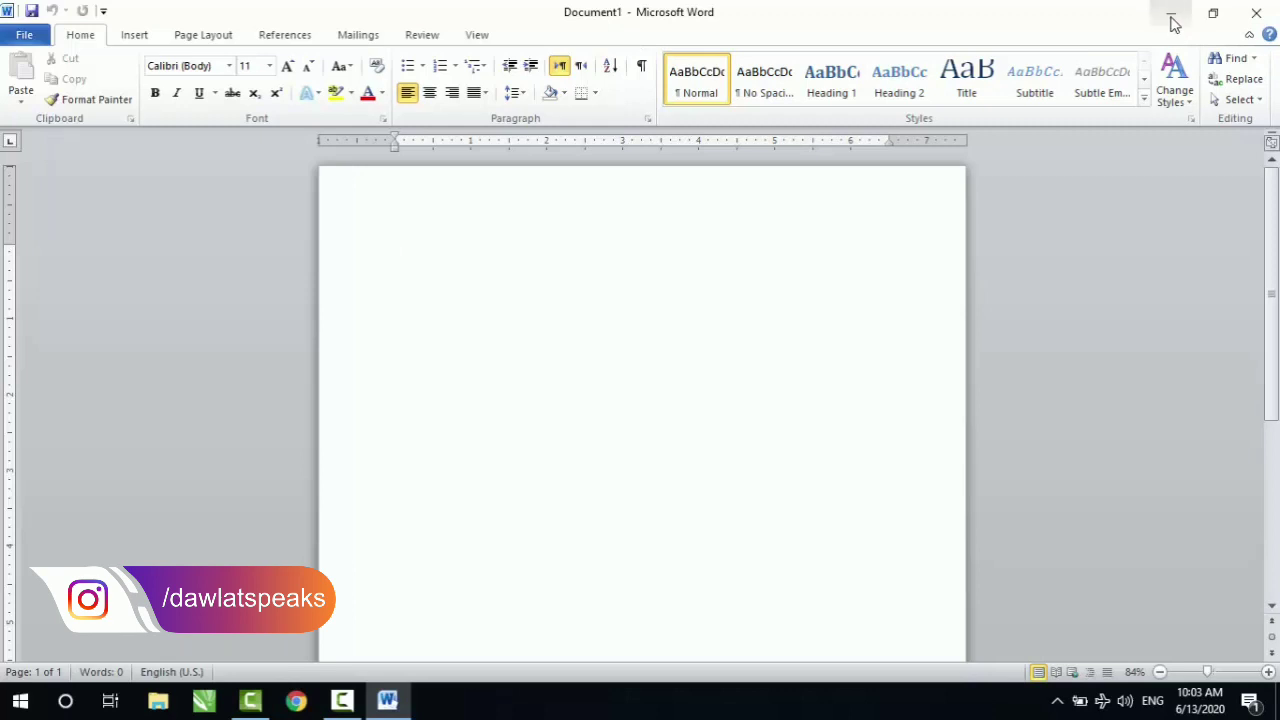
click(1171, 18)
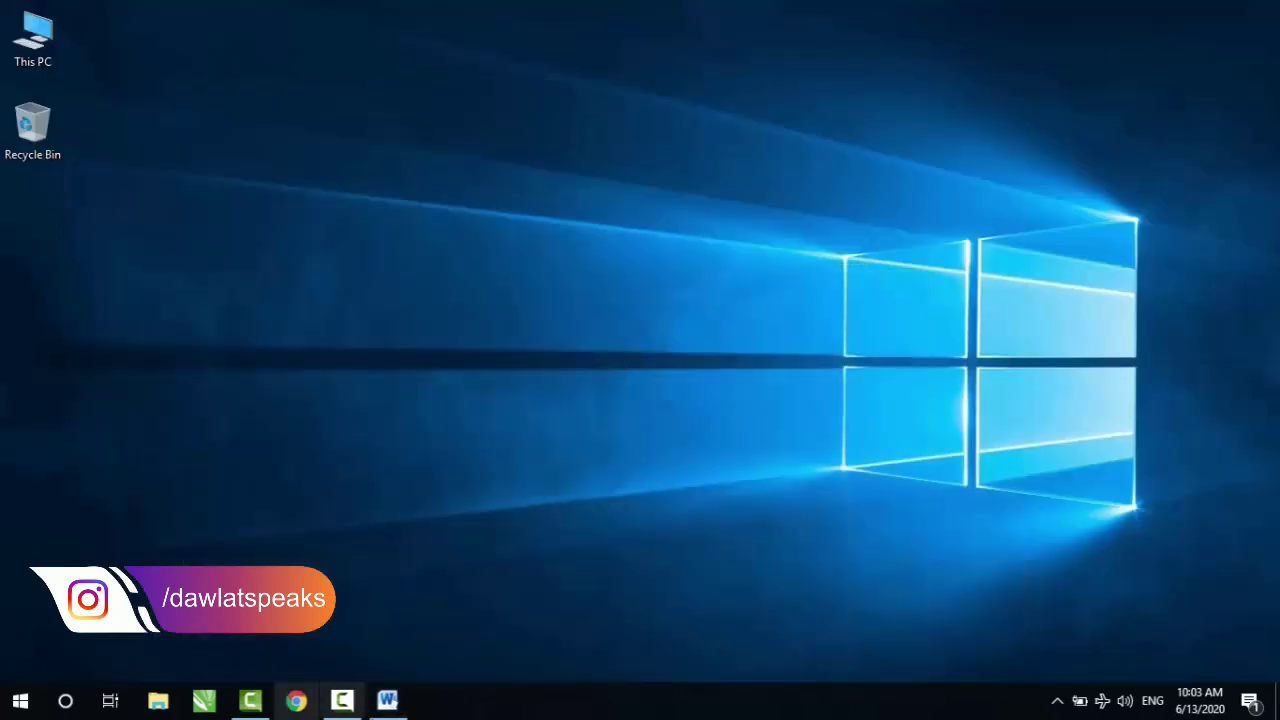
click(387, 702)
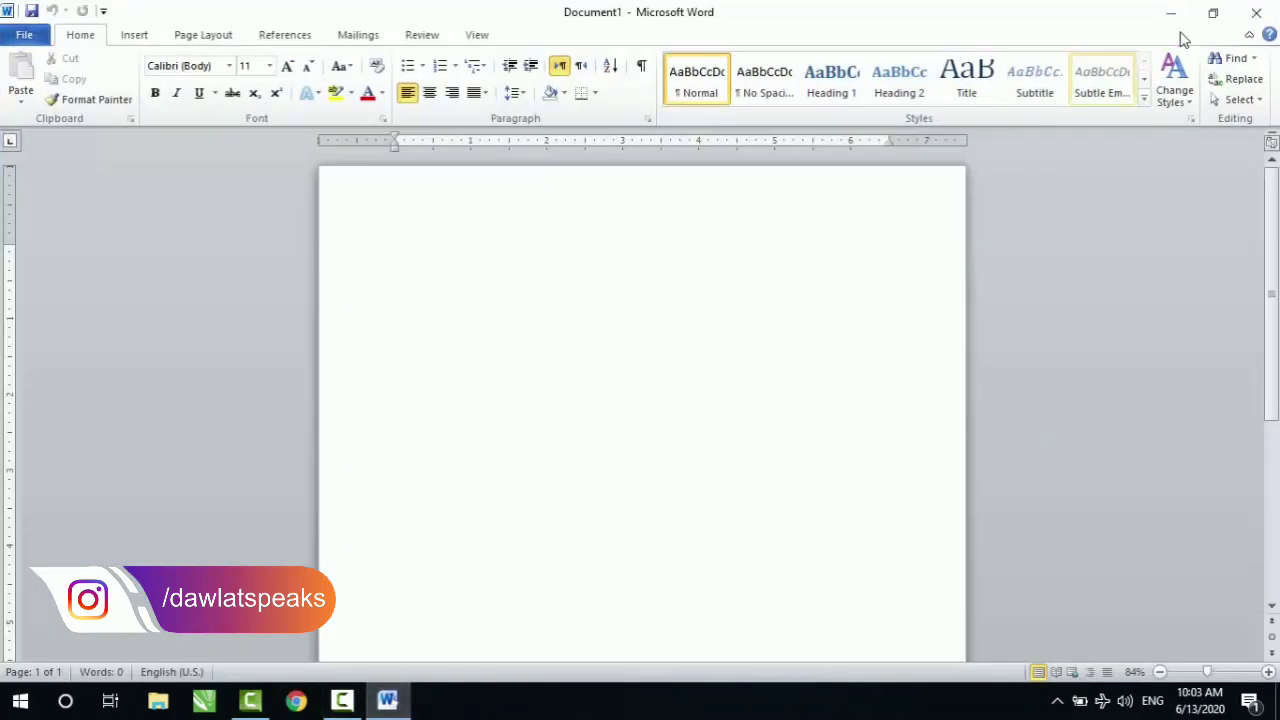
click(1217, 18)
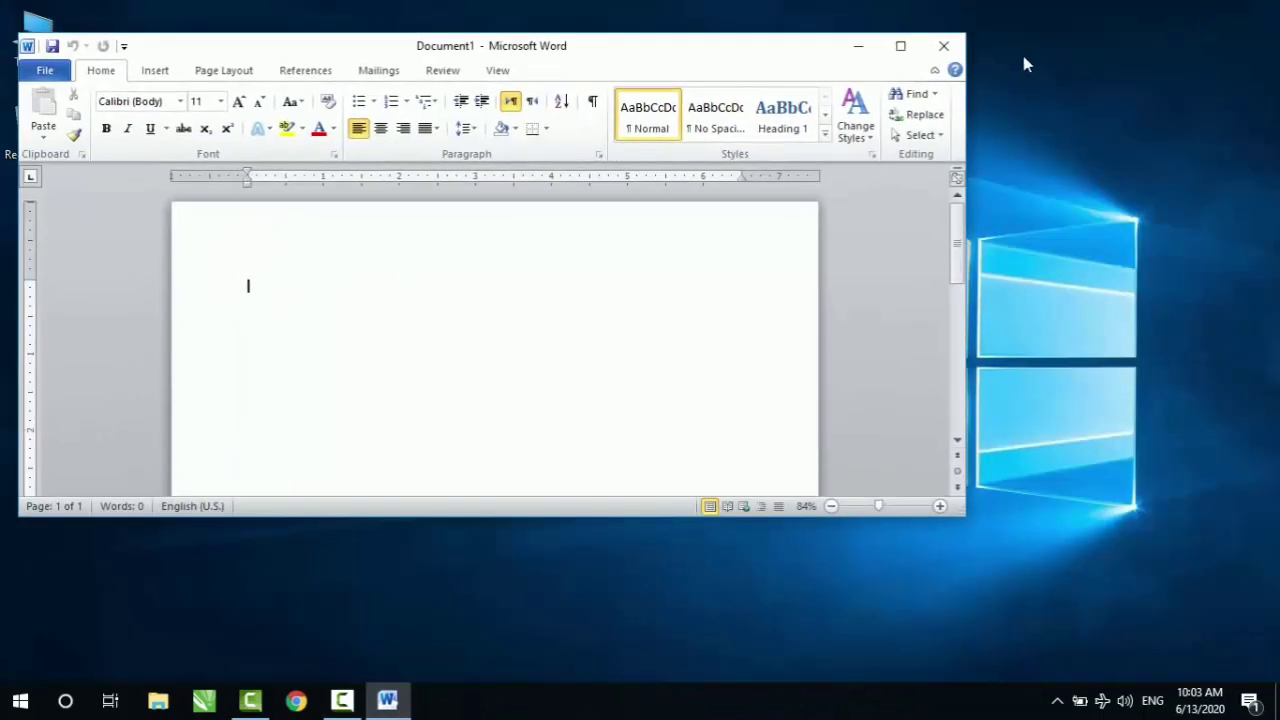
click(903, 49)
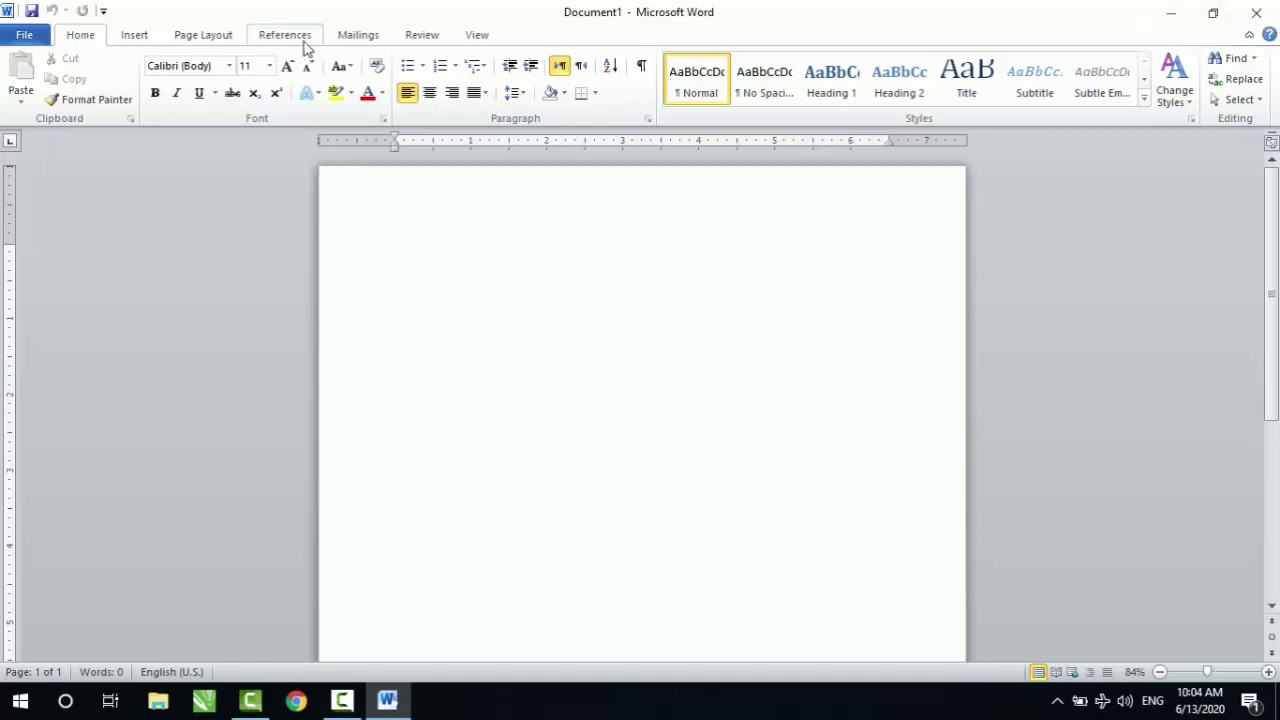
click(17, 42)
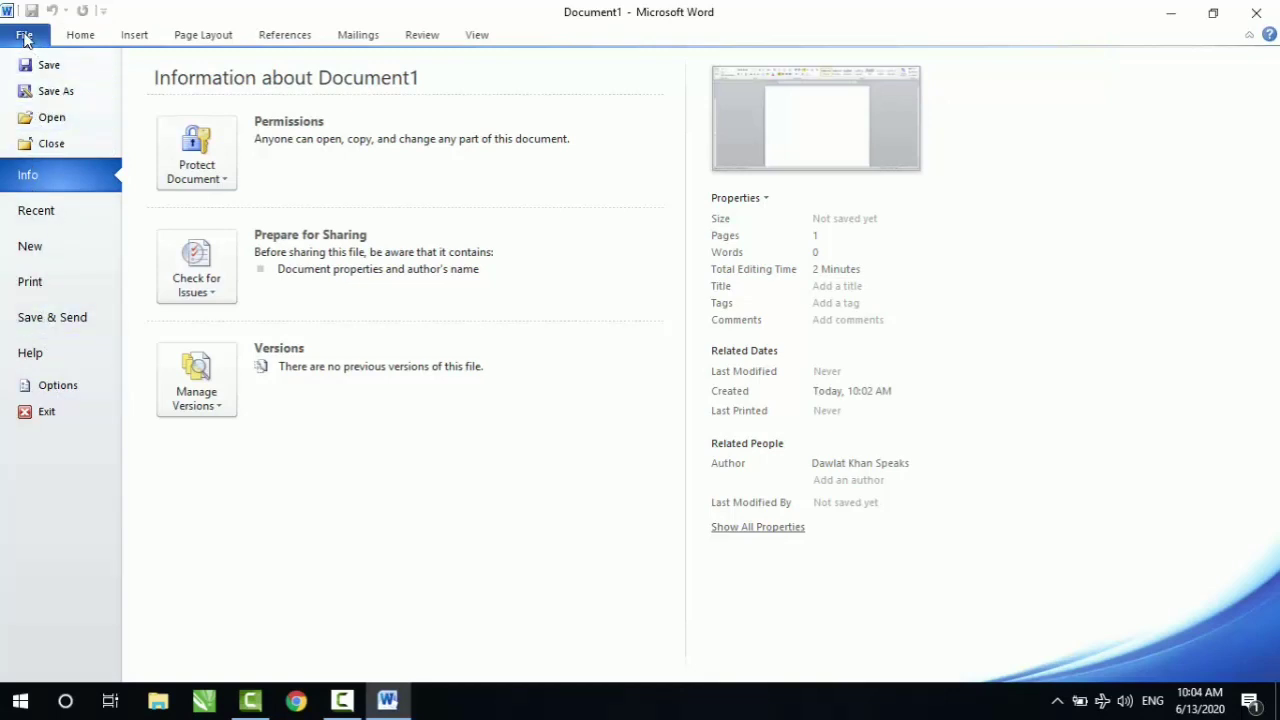
click(78, 38)
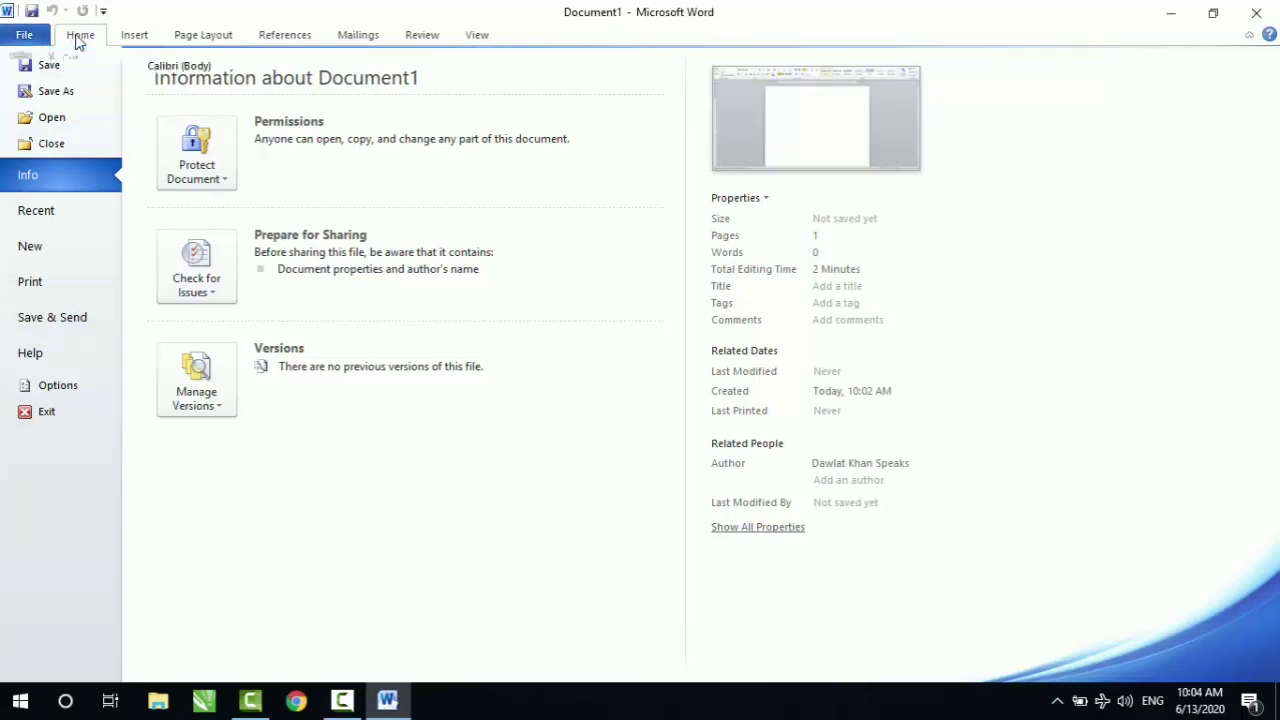
click(138, 40)
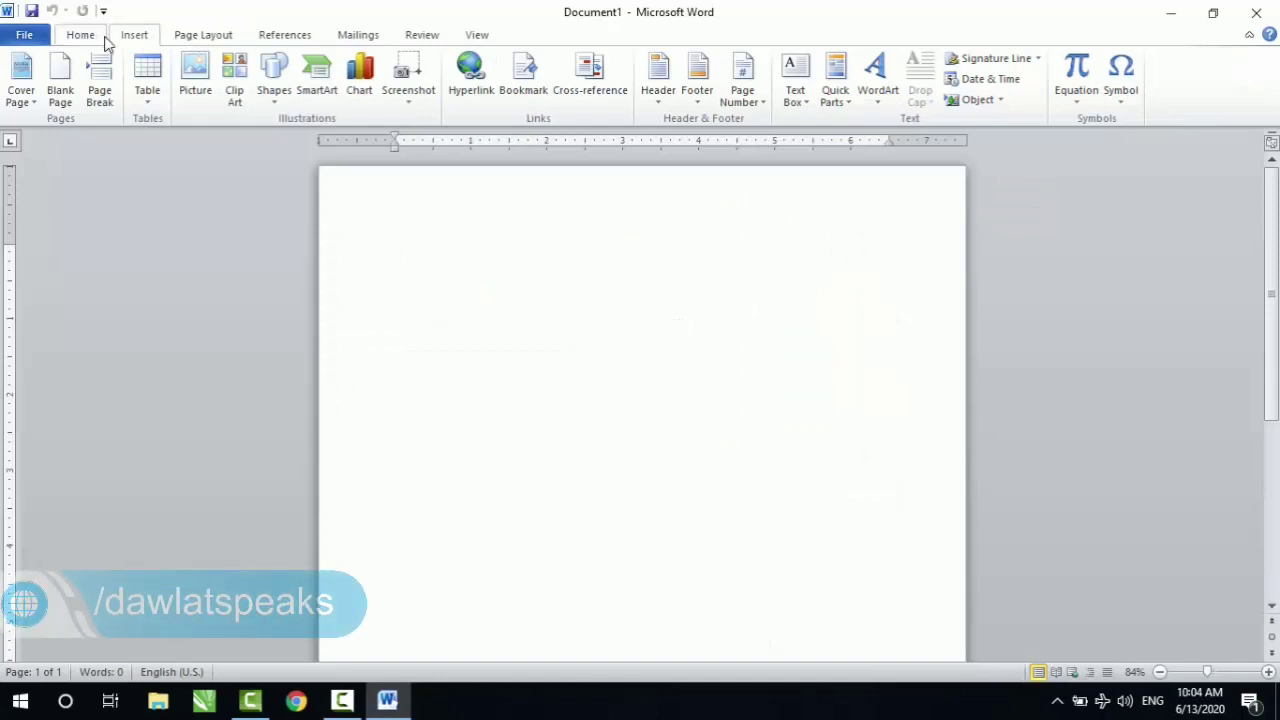
click(200, 38)
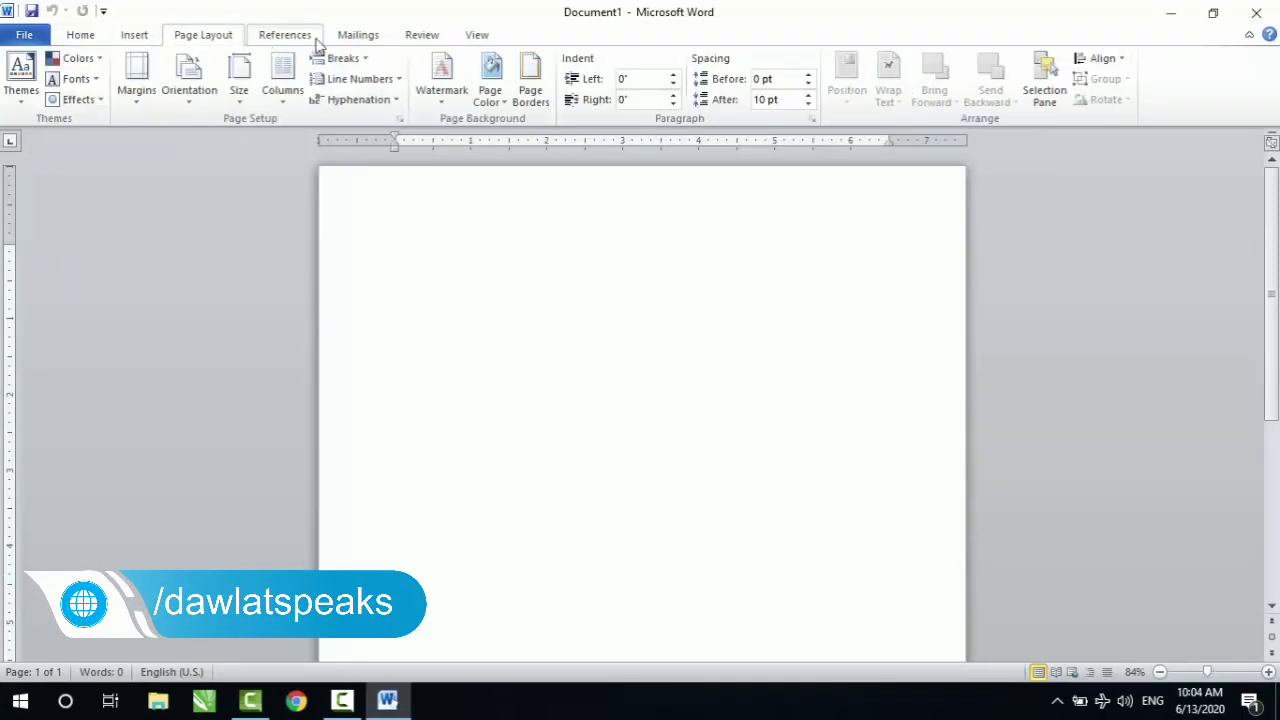
click(82, 36)
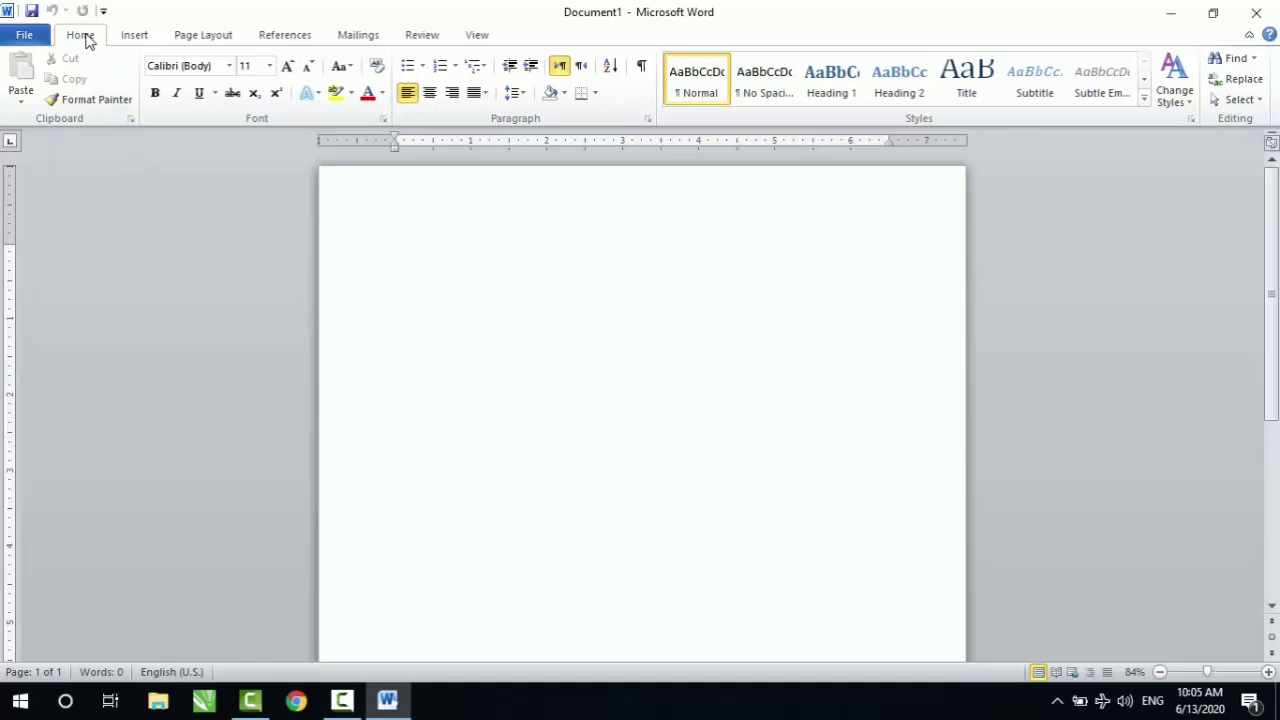
click(137, 38)
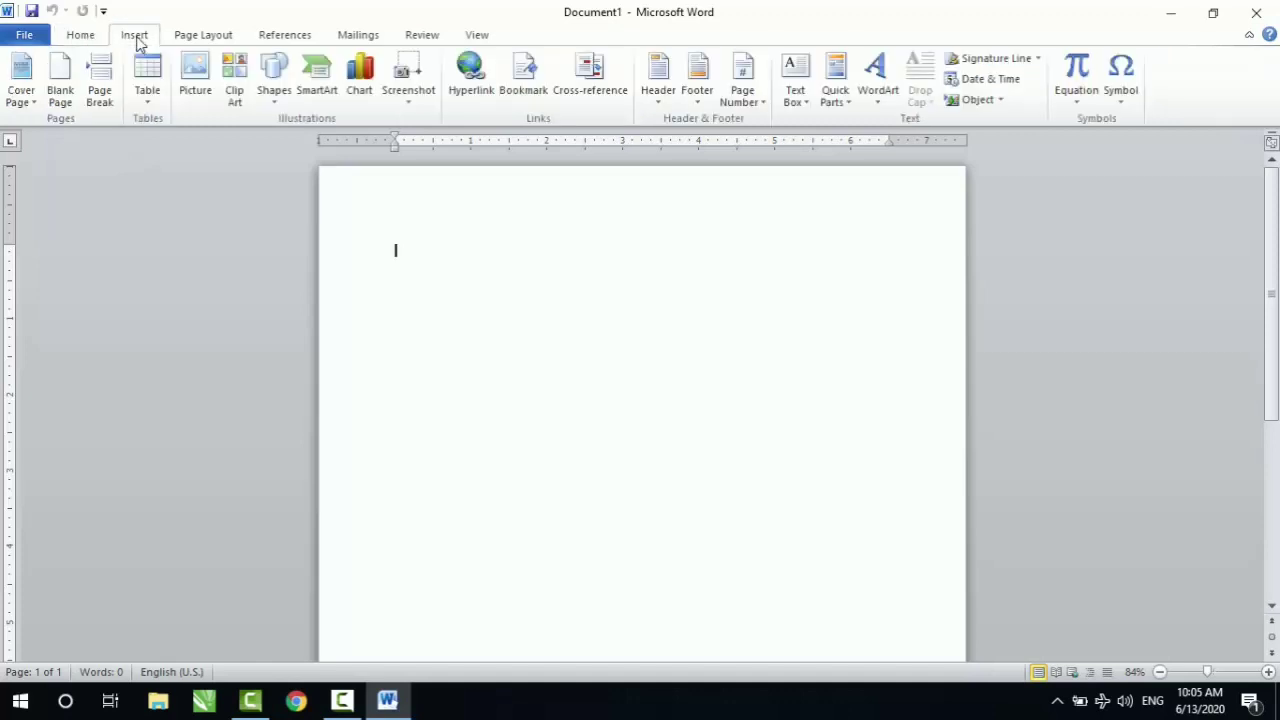
click(196, 38)
click(285, 38)
click(358, 38)
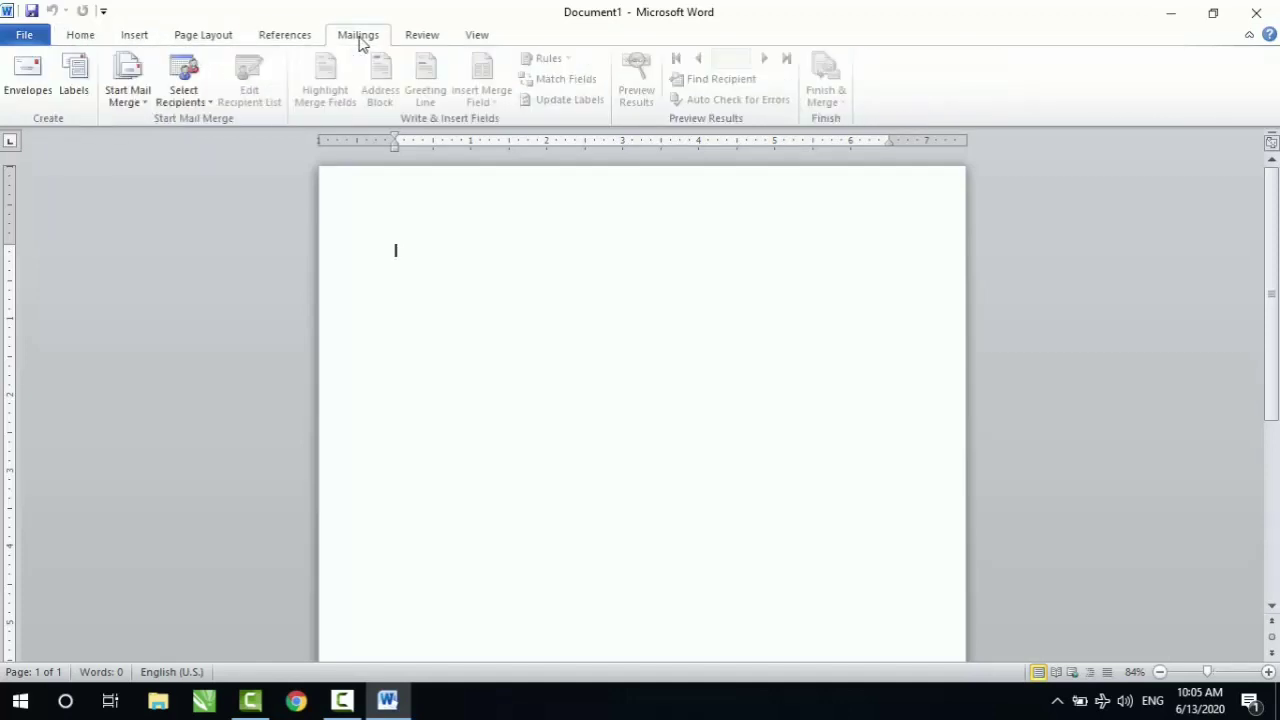
click(424, 38)
click(476, 38)
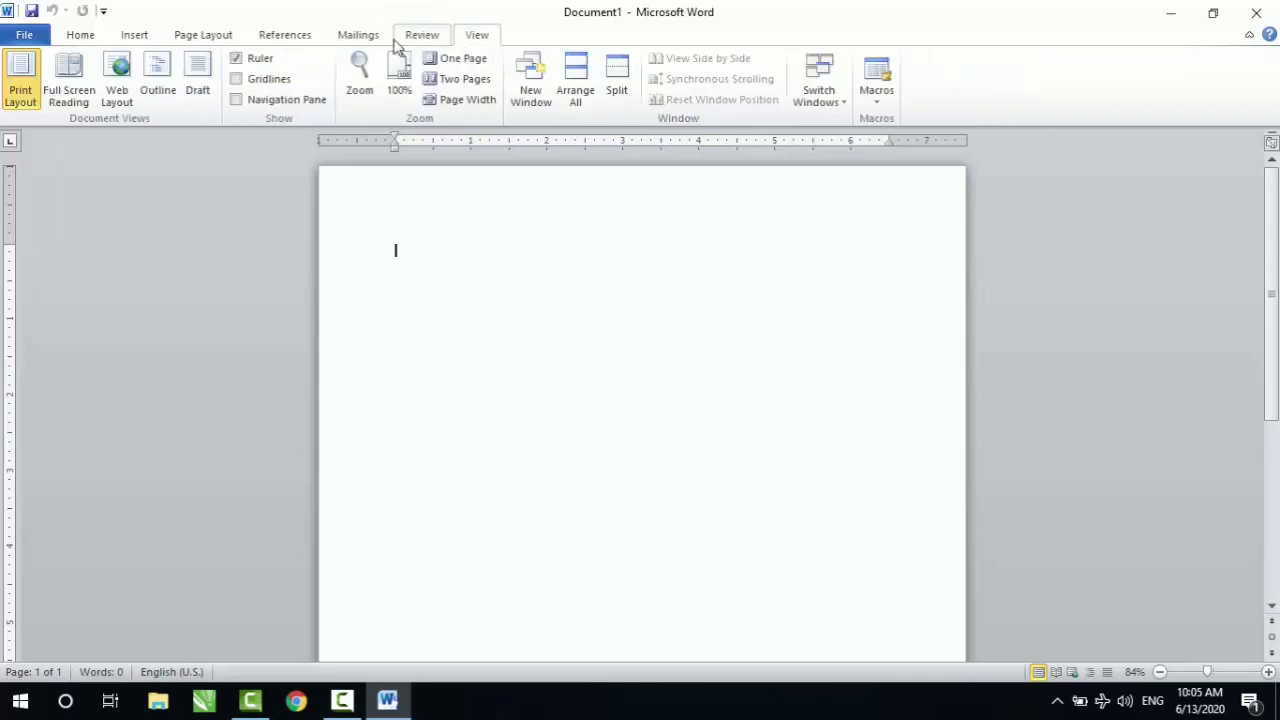
click(79, 38)
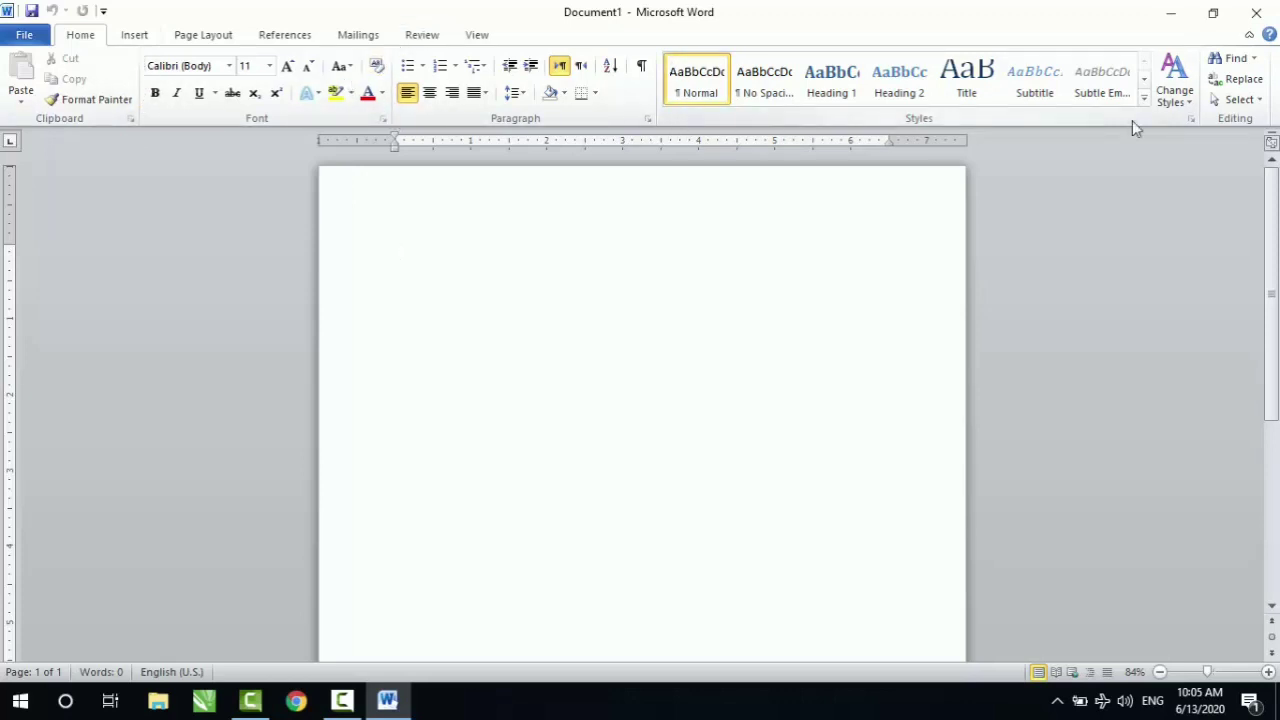
click(136, 37)
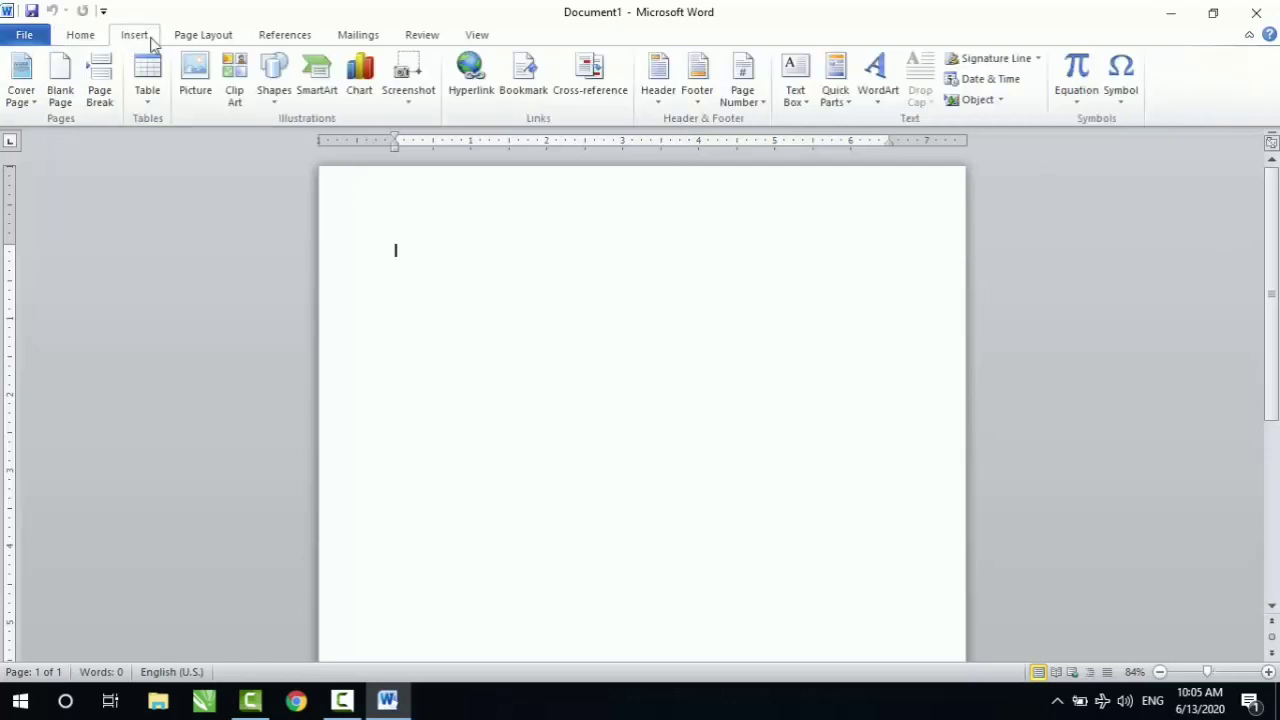
click(96, 38)
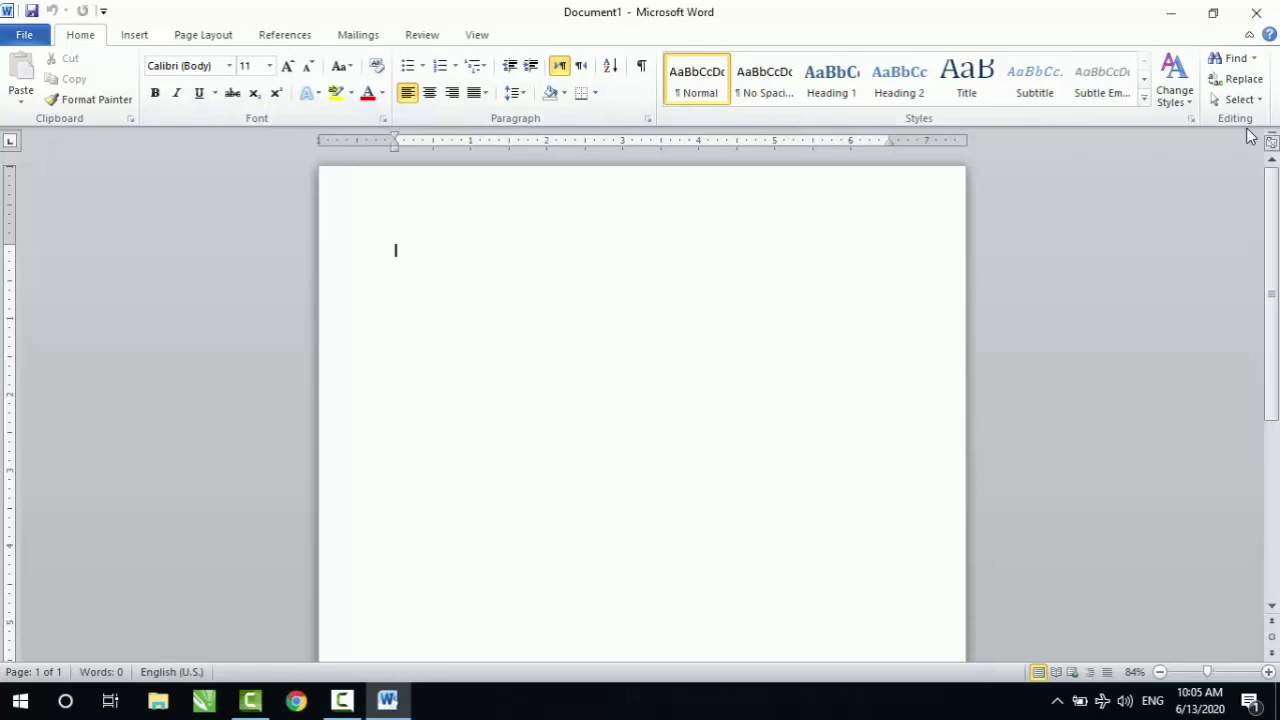
click(134, 36)
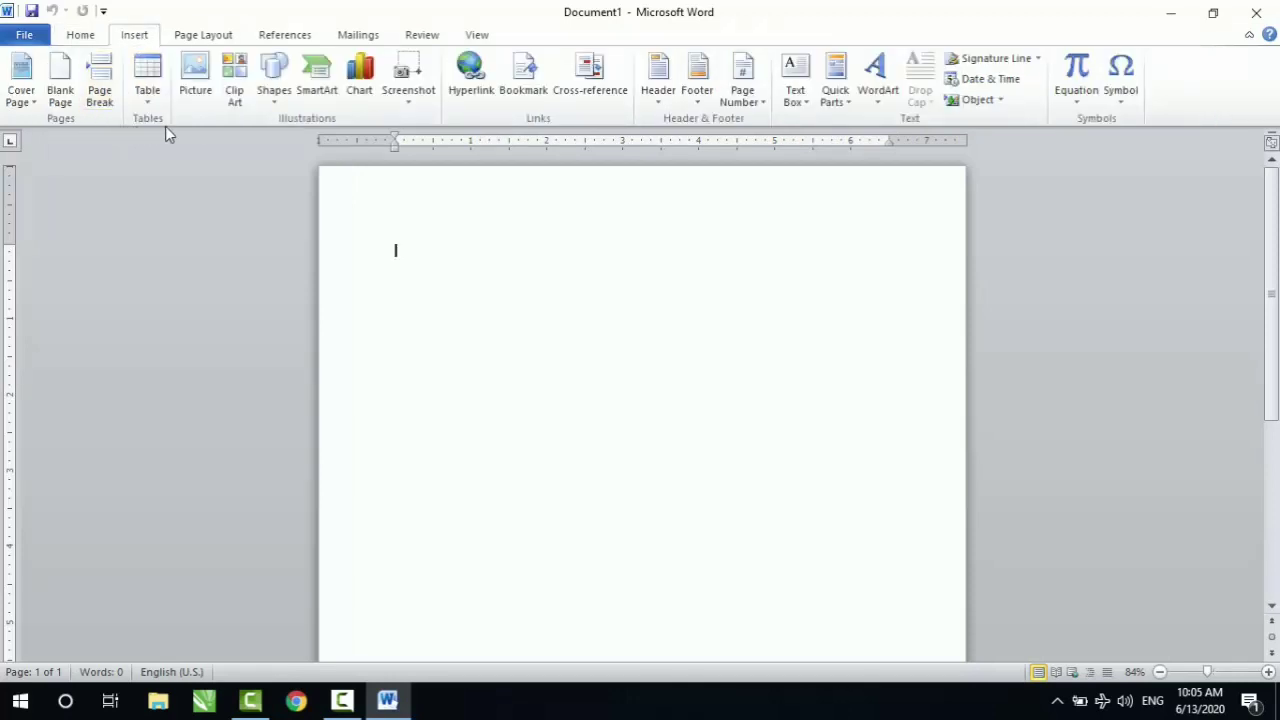
click(90, 37)
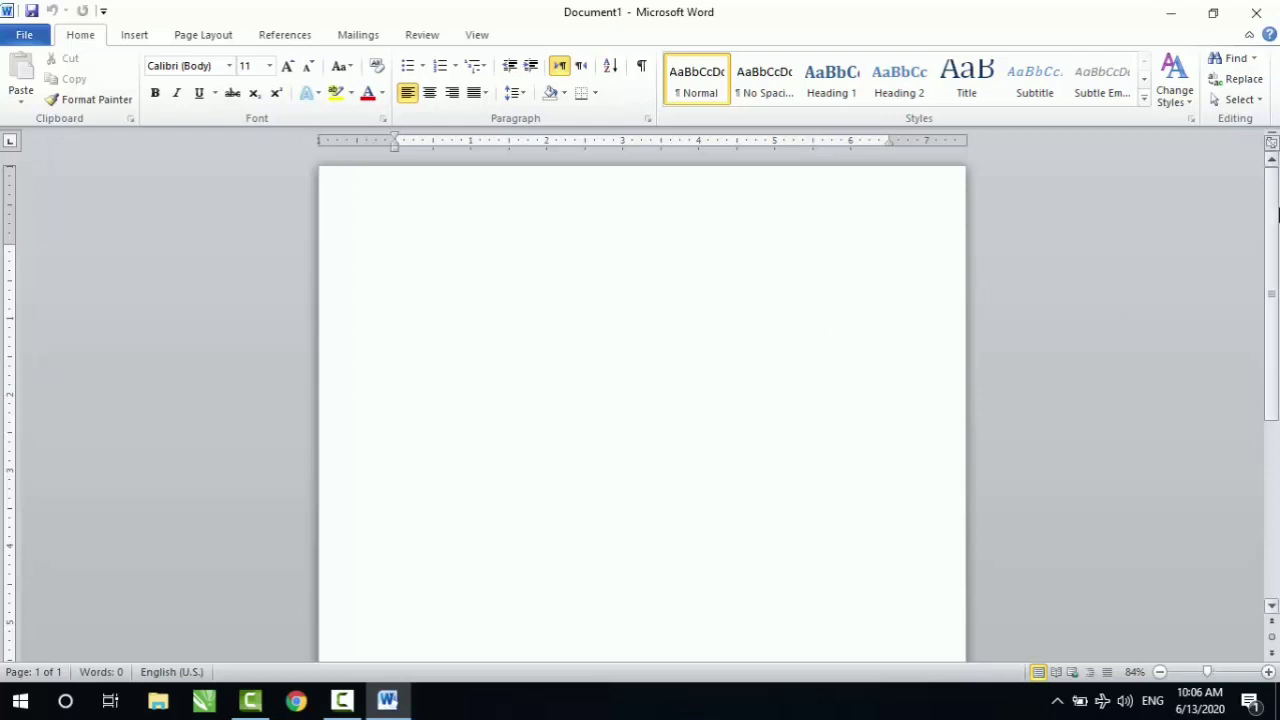
drag(1275, 225, 1274, 458)
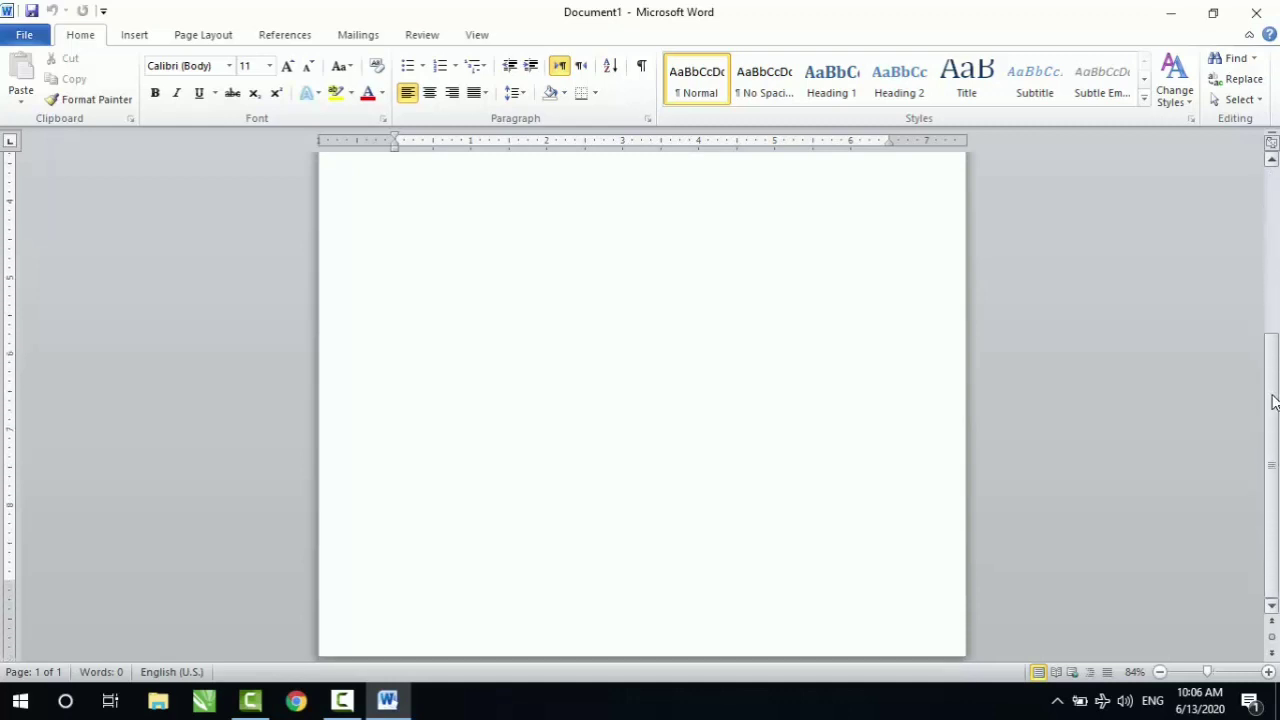
mouse_move(1274, 458)
mouse_down()
mouse_move(1274, 207)
mouse_move(1274, 227)
mouse_up()
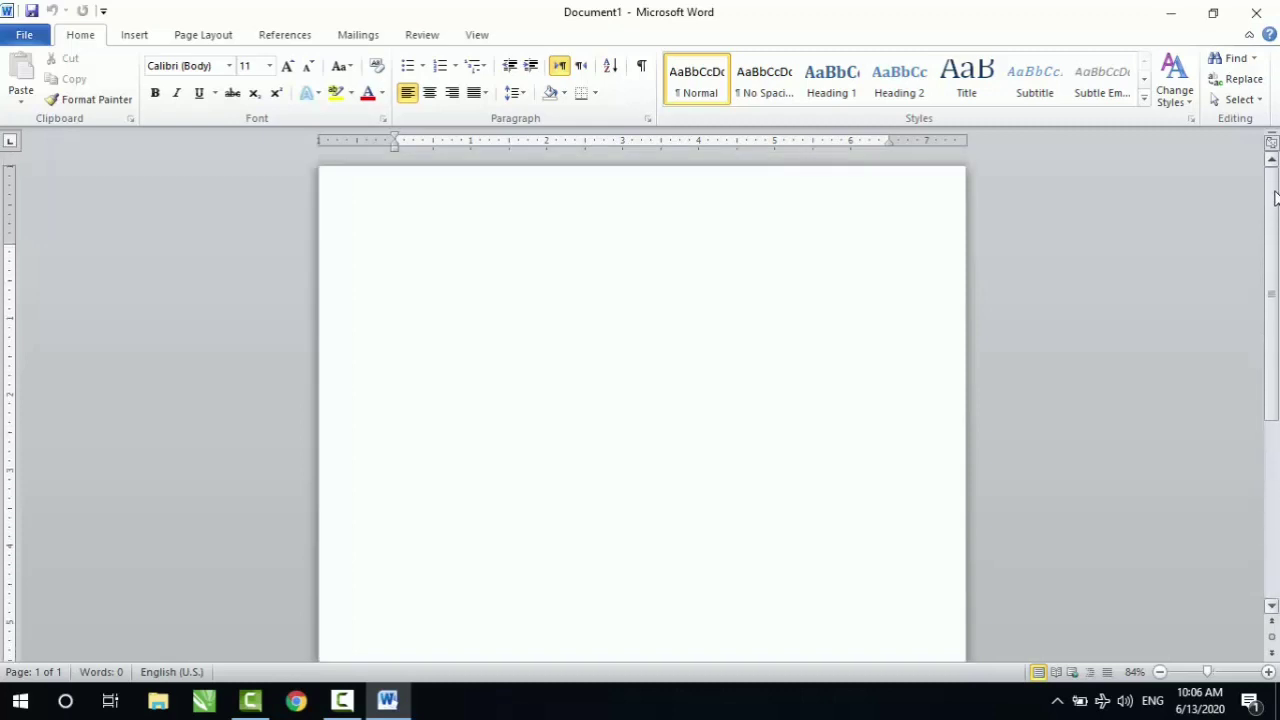
mouse_move(1274, 227)
mouse_down()
mouse_move(1274, 390)
mouse_move(1274, 192)
mouse_up()
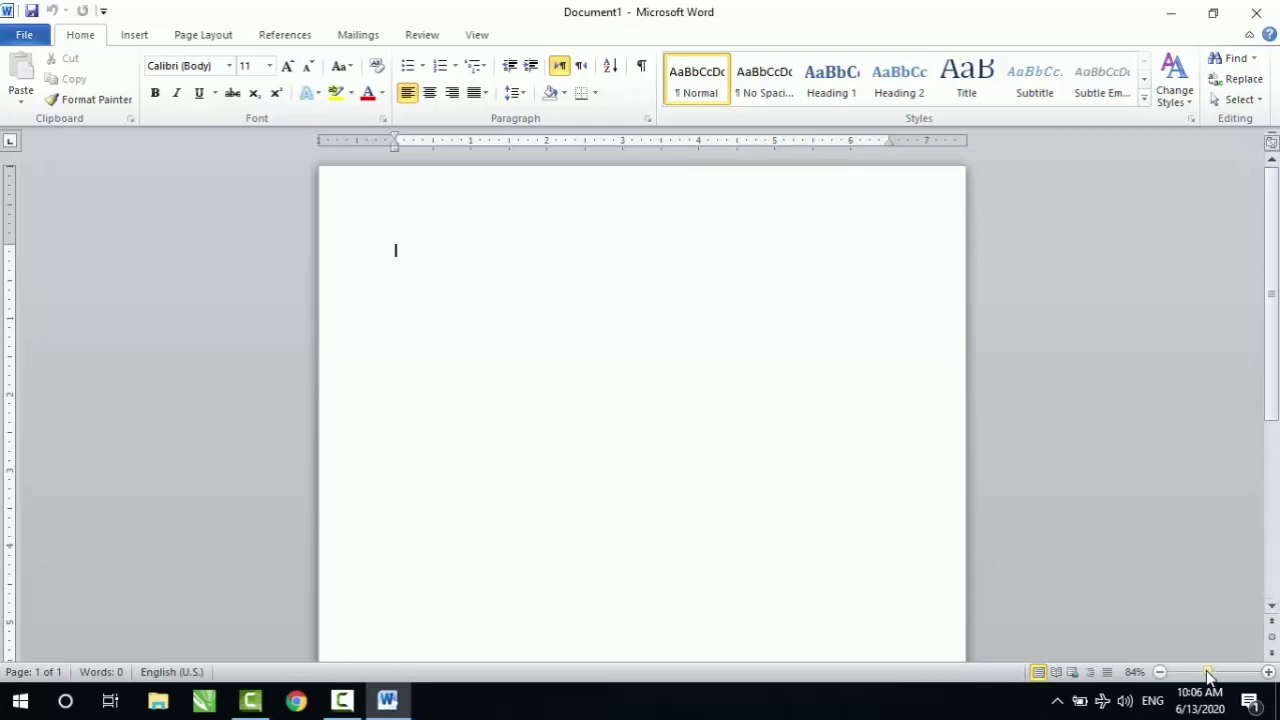
- Try several zoom levels with the slider and mouse wheel, settling the empty page at 80%
drag(1207, 674, 1238, 674)
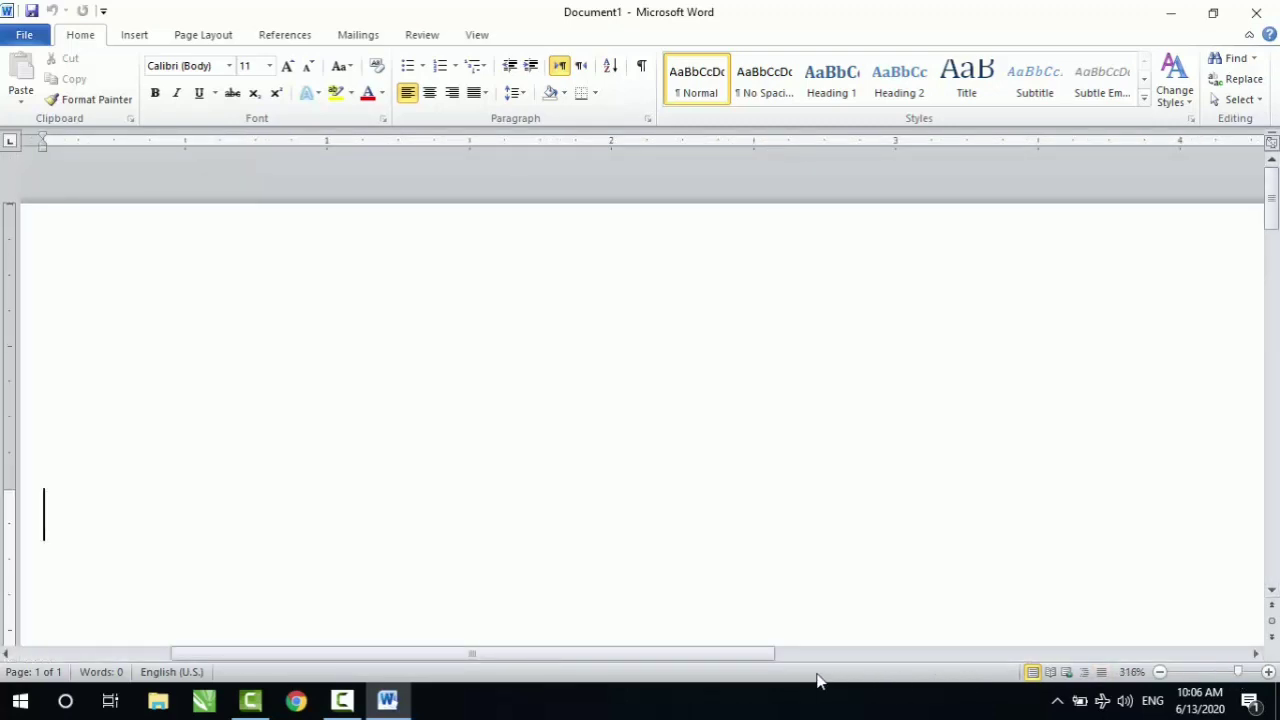
mouse_move(698, 660)
mouse_down()
mouse_move(763, 657)
mouse_move(534, 645)
mouse_up()
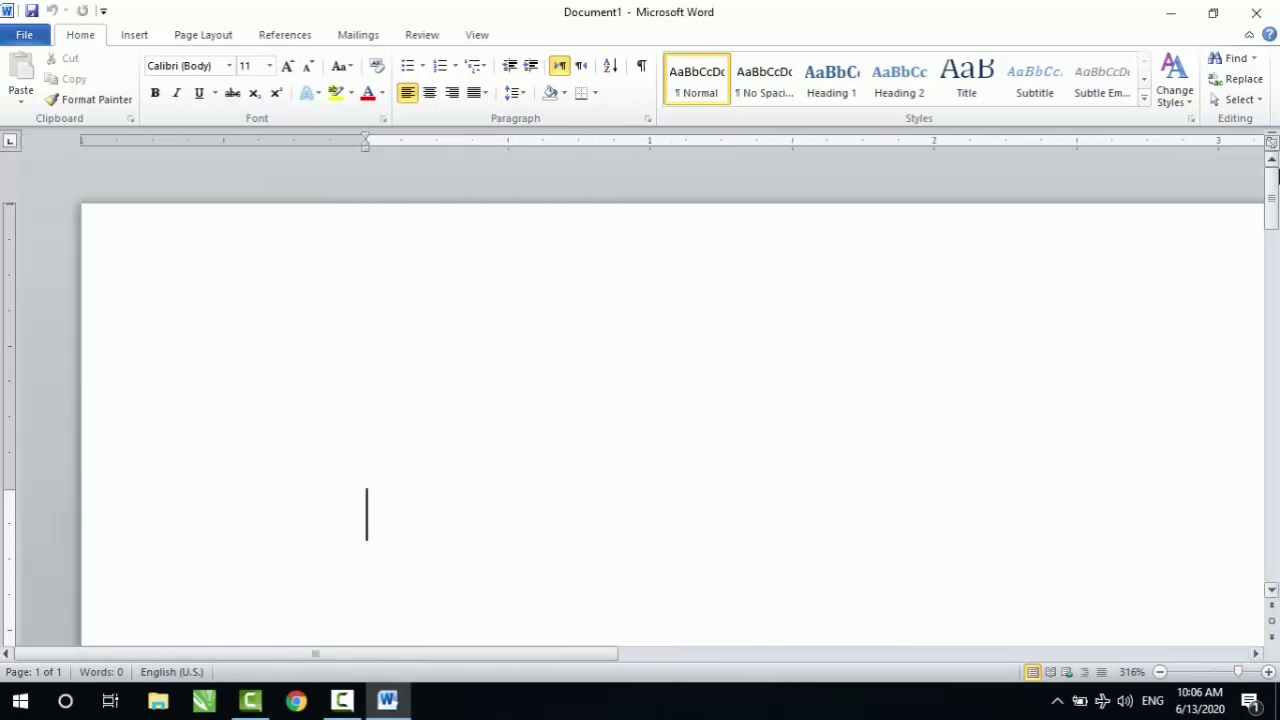
drag(1238, 672, 1214, 672)
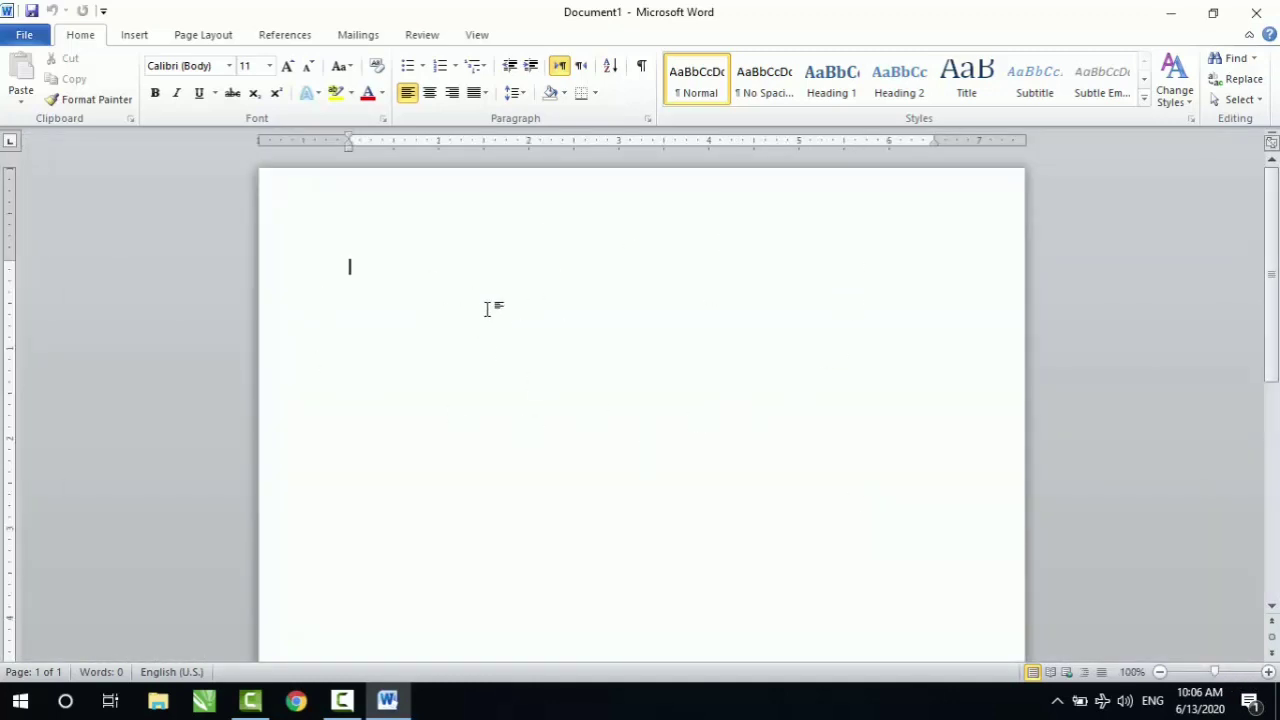
ctrl+scroll(487, 309, down, 1)
ctrl+scroll(487, 309, down, 2)
ctrl+scroll(487, 309, down, 1)
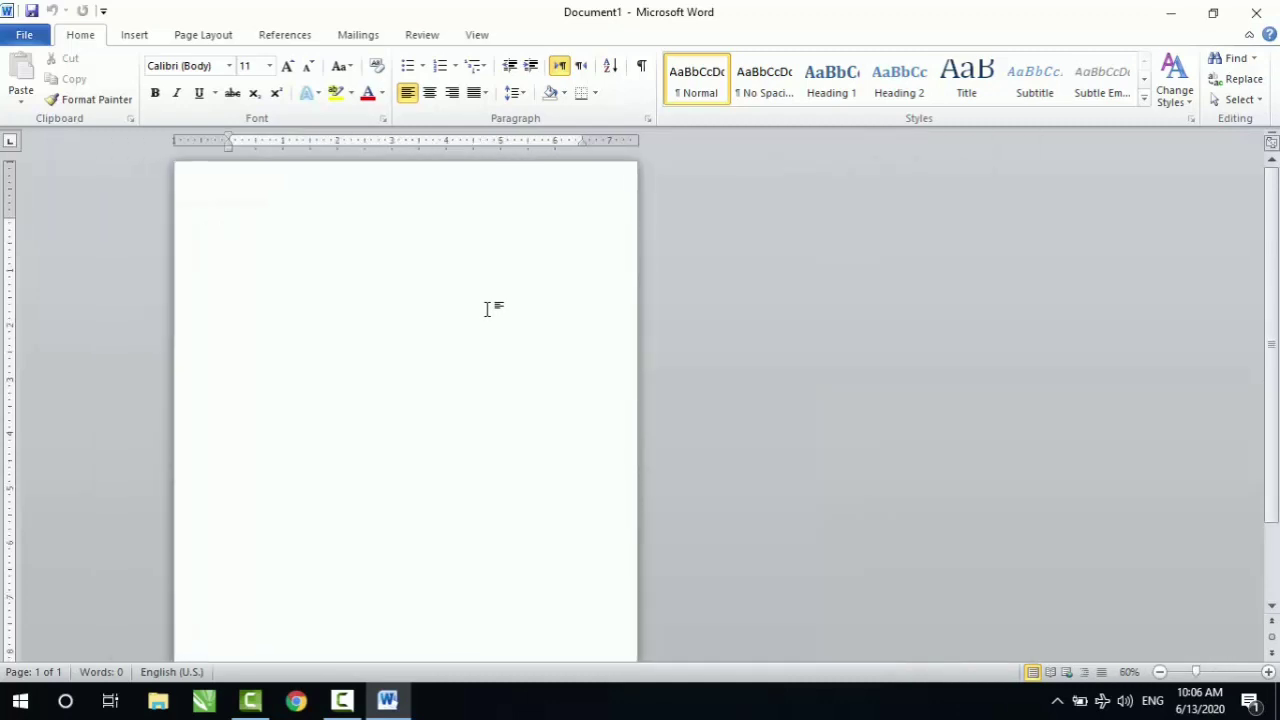
ctrl+scroll(488, 312, down, 2)
ctrl+scroll(374, 274, up, 1)
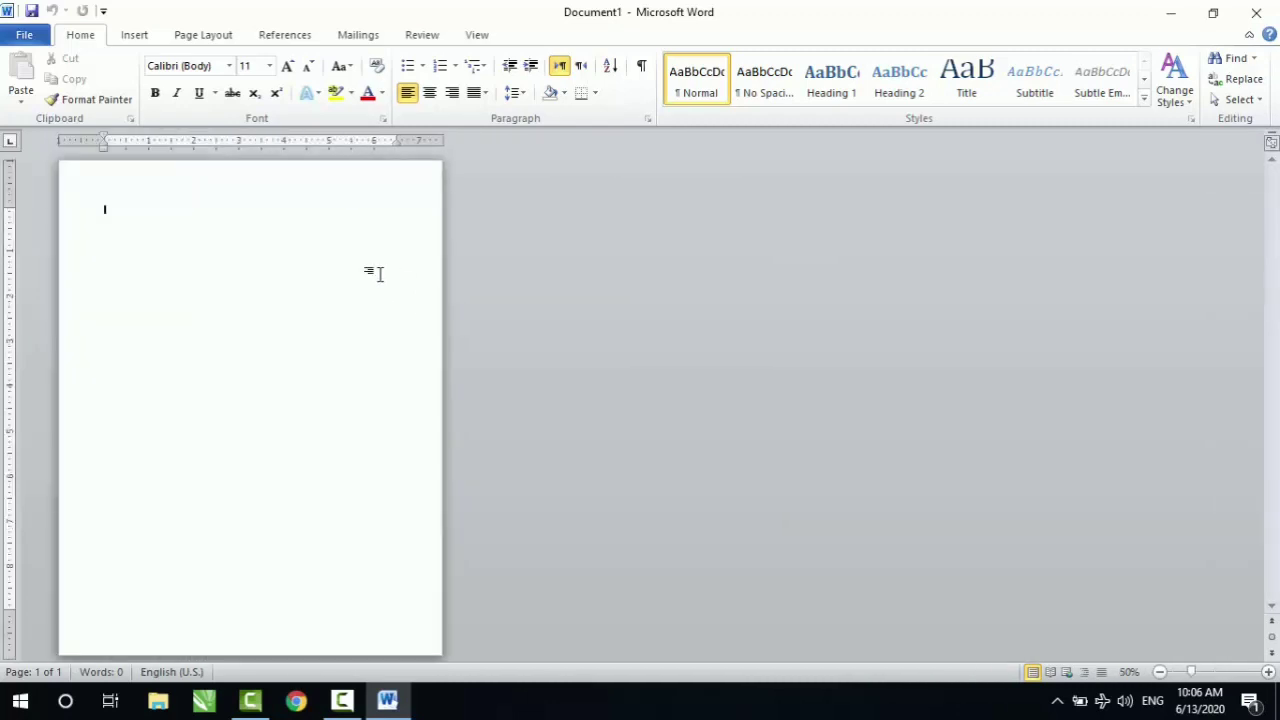
ctrl+scroll(376, 273, up, 1)
ctrl+scroll(376, 275, up, 1)
ctrl+scroll(380, 280, up, 1)
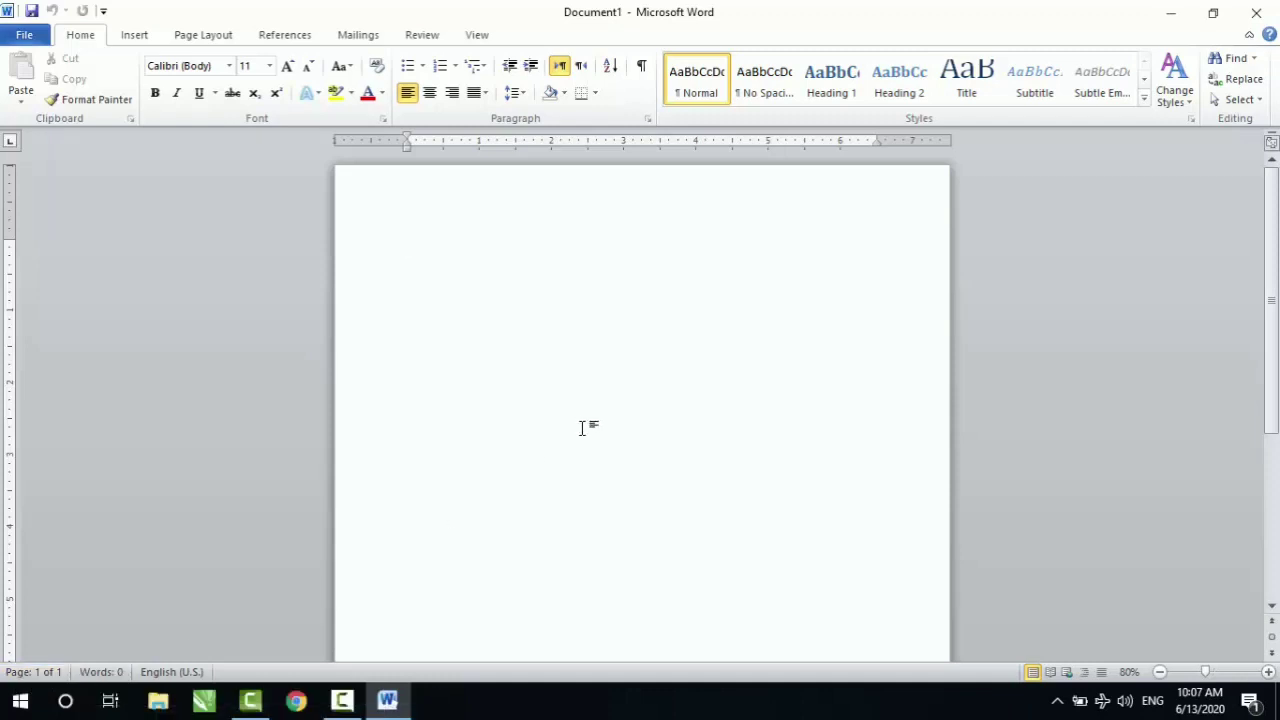
- Insert Ctrl+Enter page breaks after page 1 to create three blank pages
key(ctrl+Return)
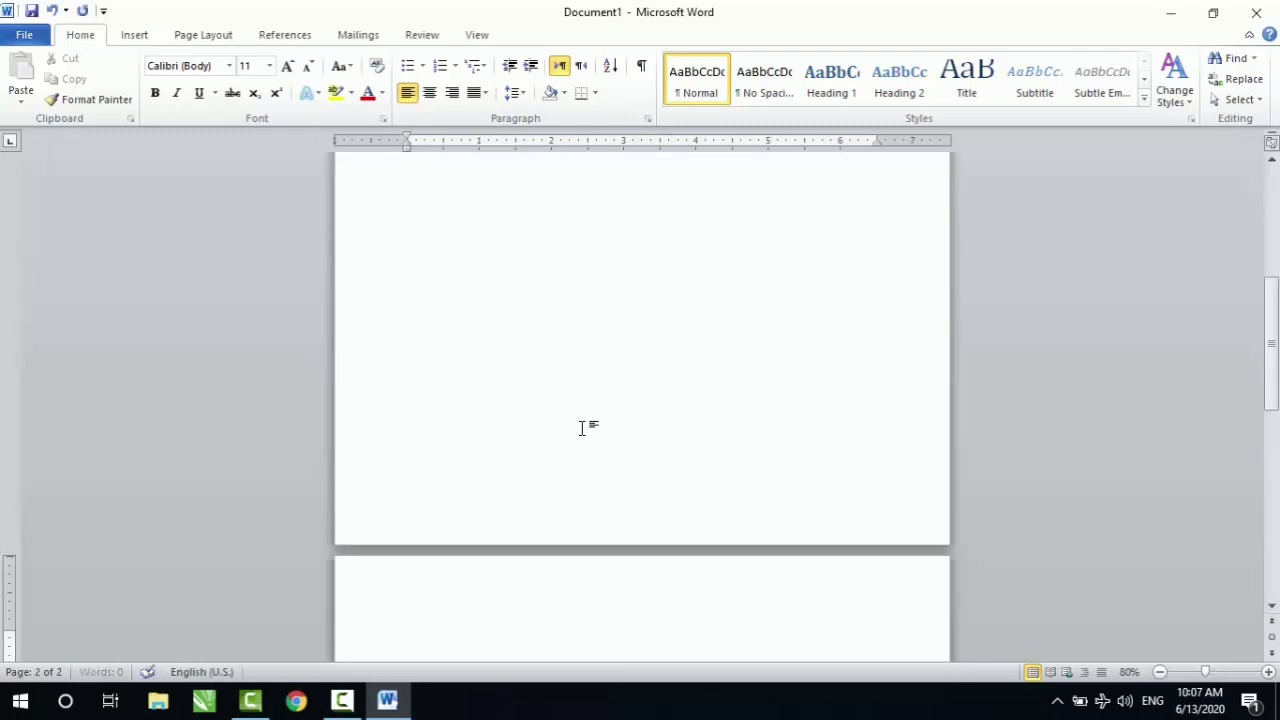
key(ctrl+Return)
key(ctrl+Return)
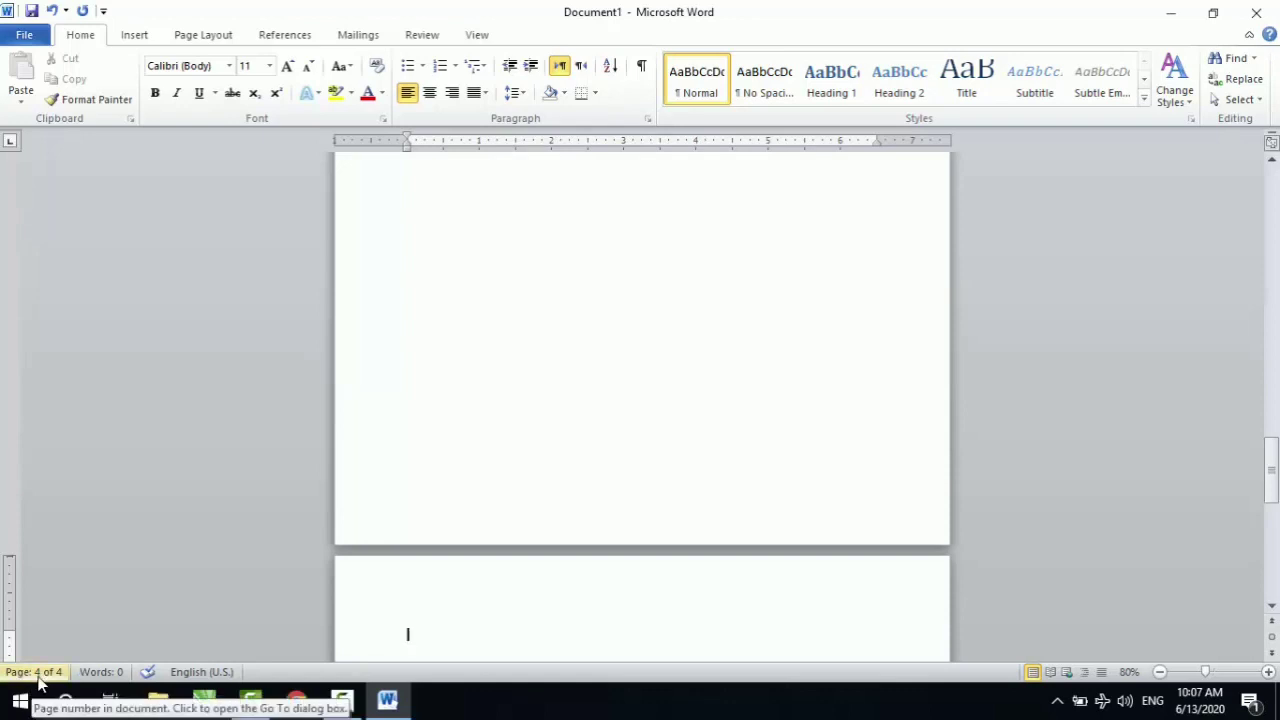
scroll(634, 323, up, 1)
scroll(634, 323, up, 2)
scroll(634, 323, up, 6)
- Move back up through the pages and place the insertion point at the top of page 1
click(634, 323)
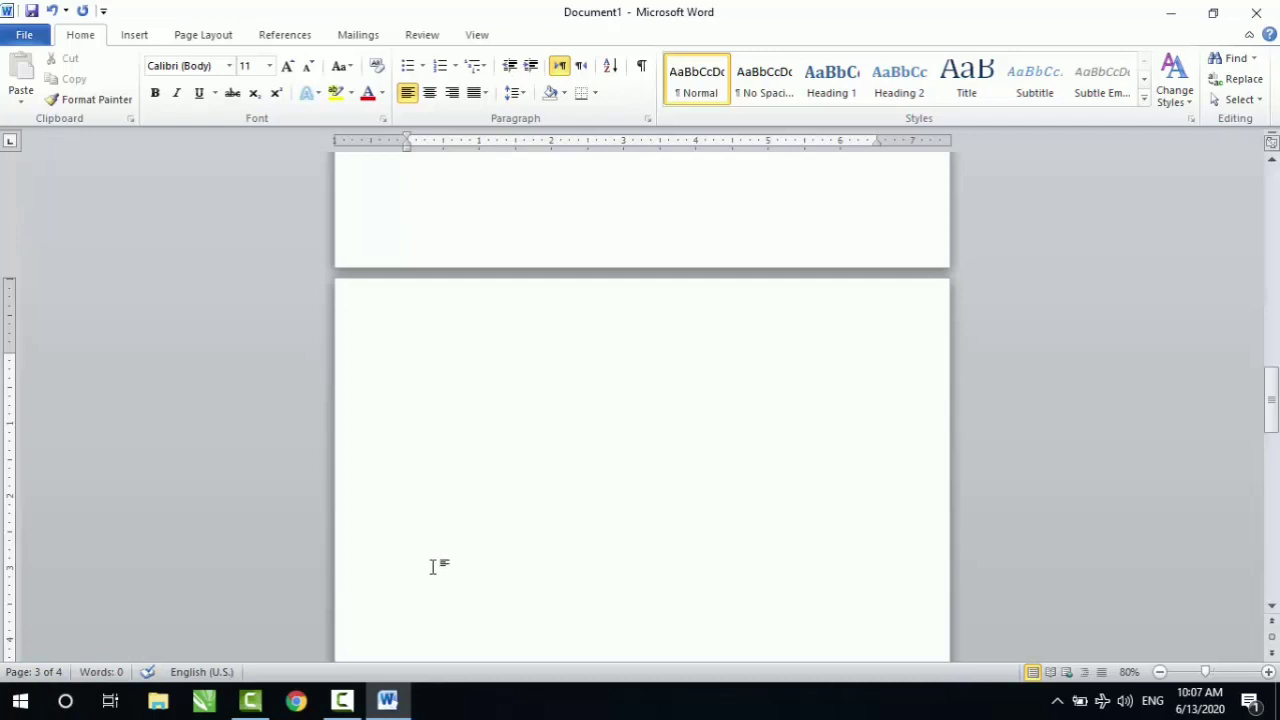
scroll(440, 560, up, 5)
scroll(440, 560, up, 5)
scroll(450, 530, up, 5)
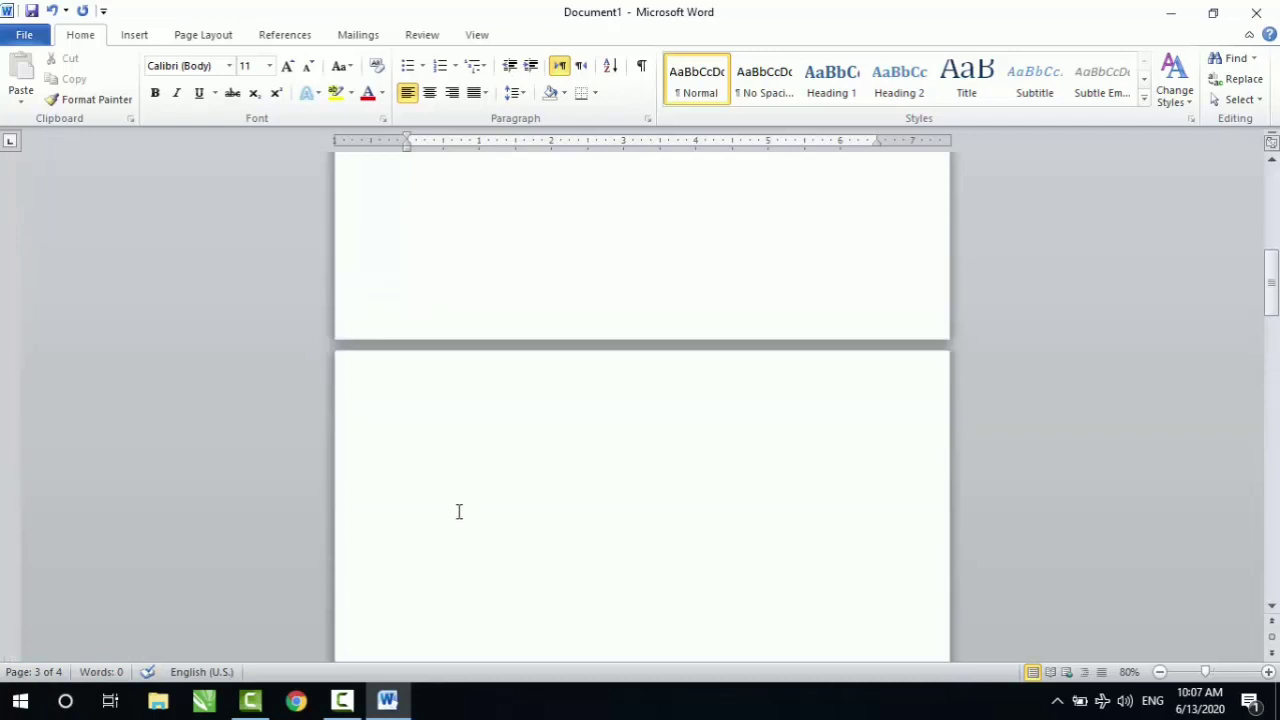
scroll(460, 500, up, 3)
scroll(460, 494, up, 5)
click(449, 374)
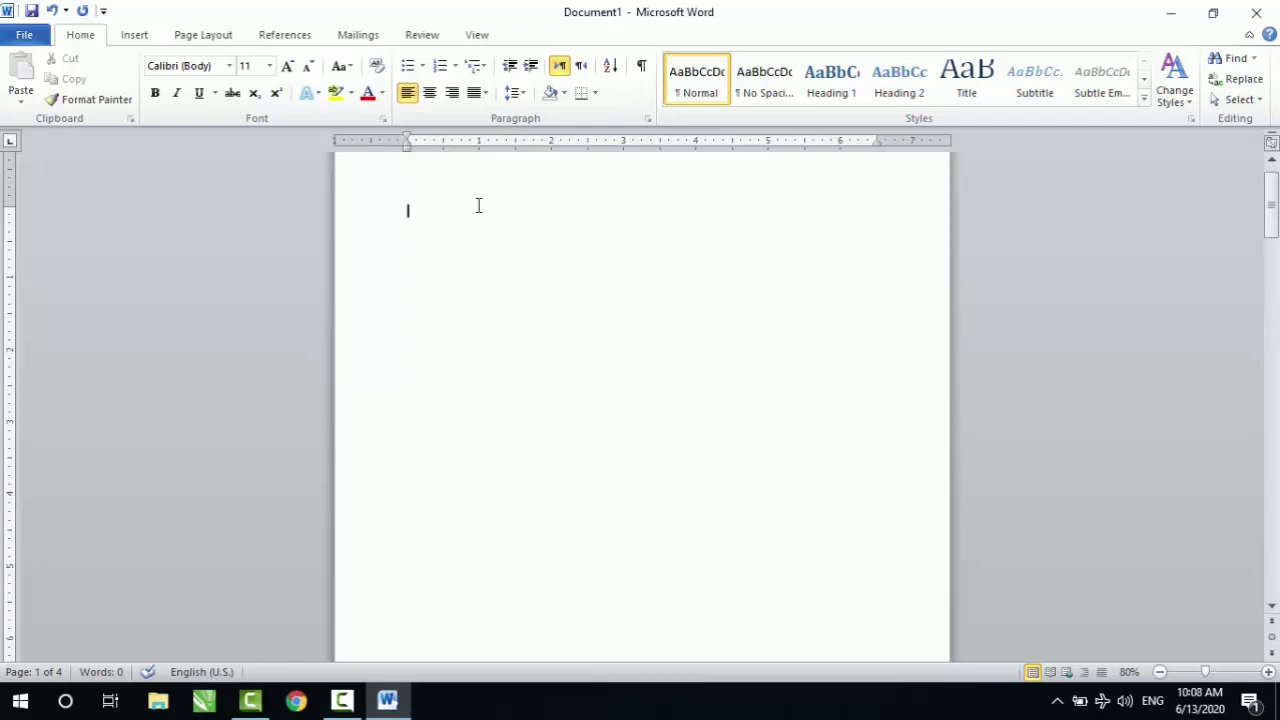
- Type 'This is my own country leve' on page 1's first line, fixing letters along the way
text(th)
text( is m)
text(y)
text( ow)
text( docu)
text(n country)
drag(513, 211, 424, 216)
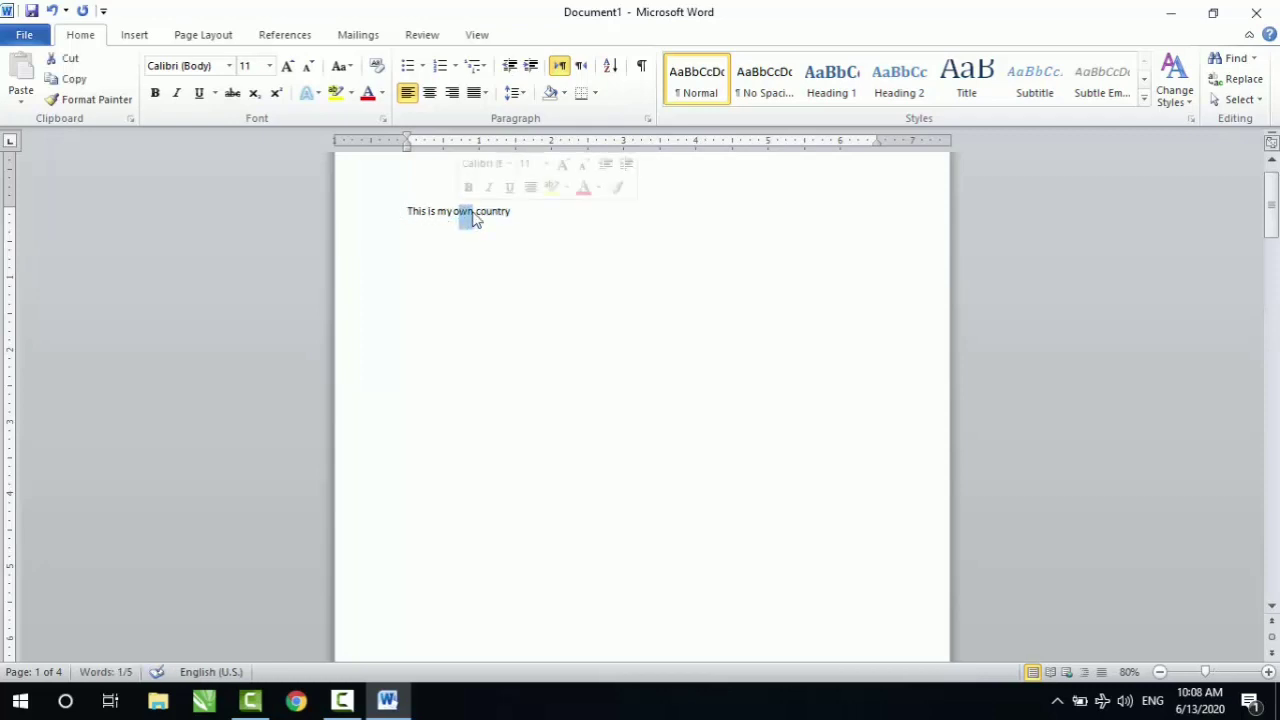
click(536, 210)
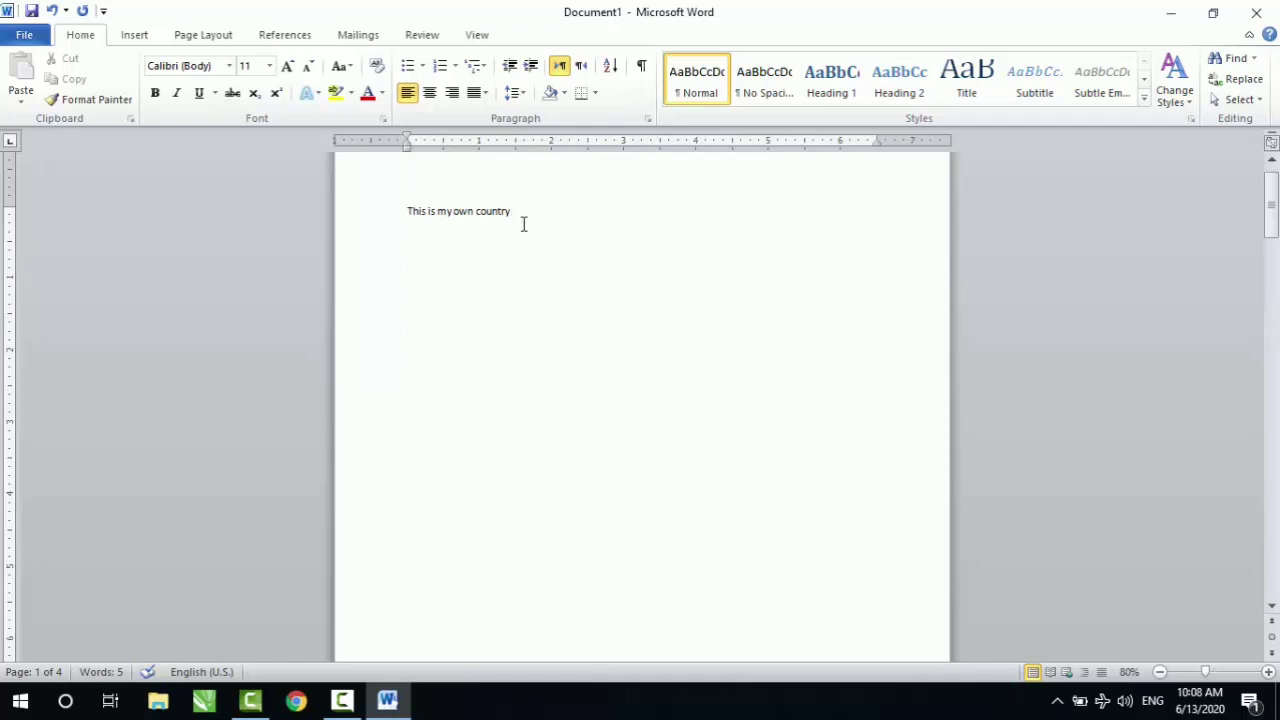
text( leye)
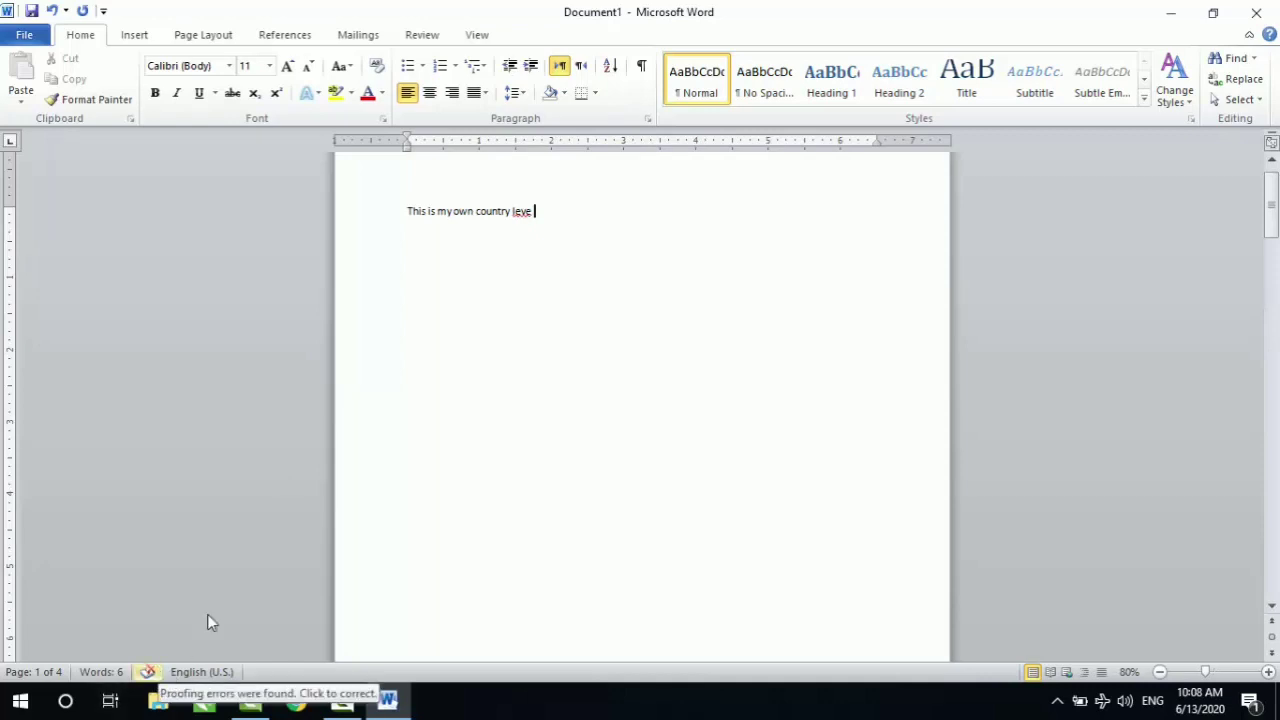
- Highlight the final word 'leve' that follows 'country' on page 1
double_click(520, 212)
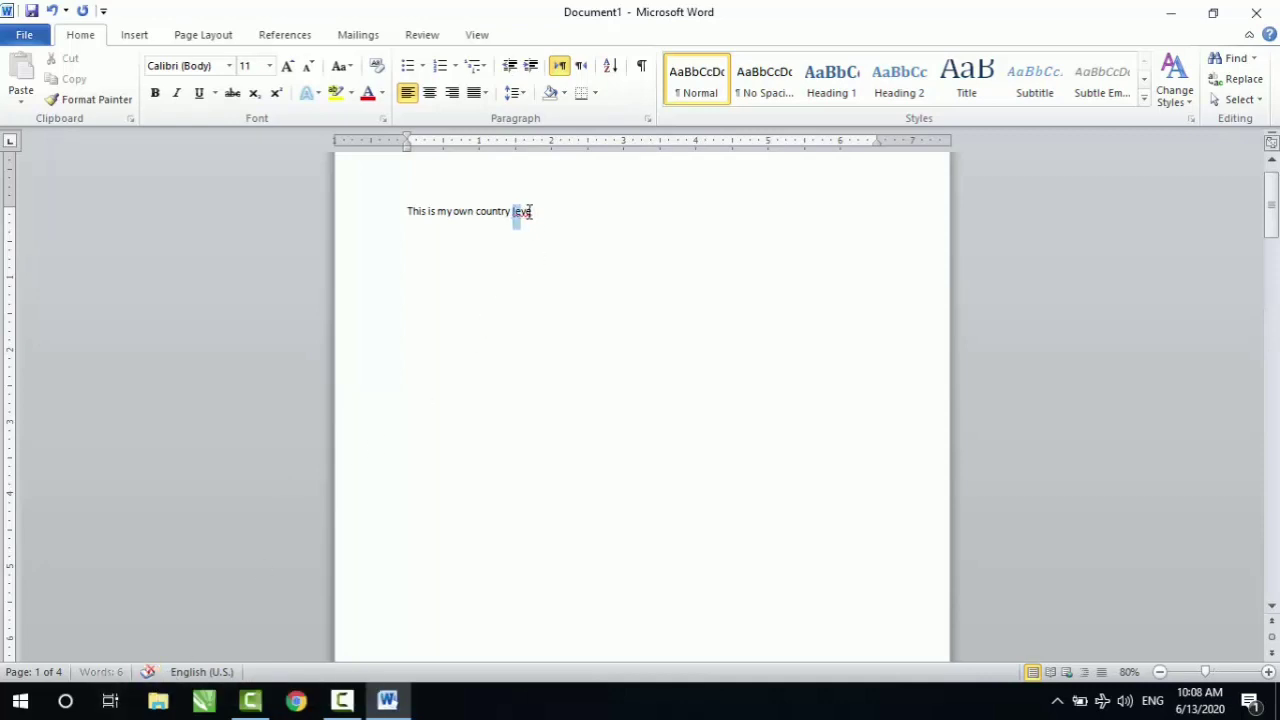
drag(530, 212, 536, 212)
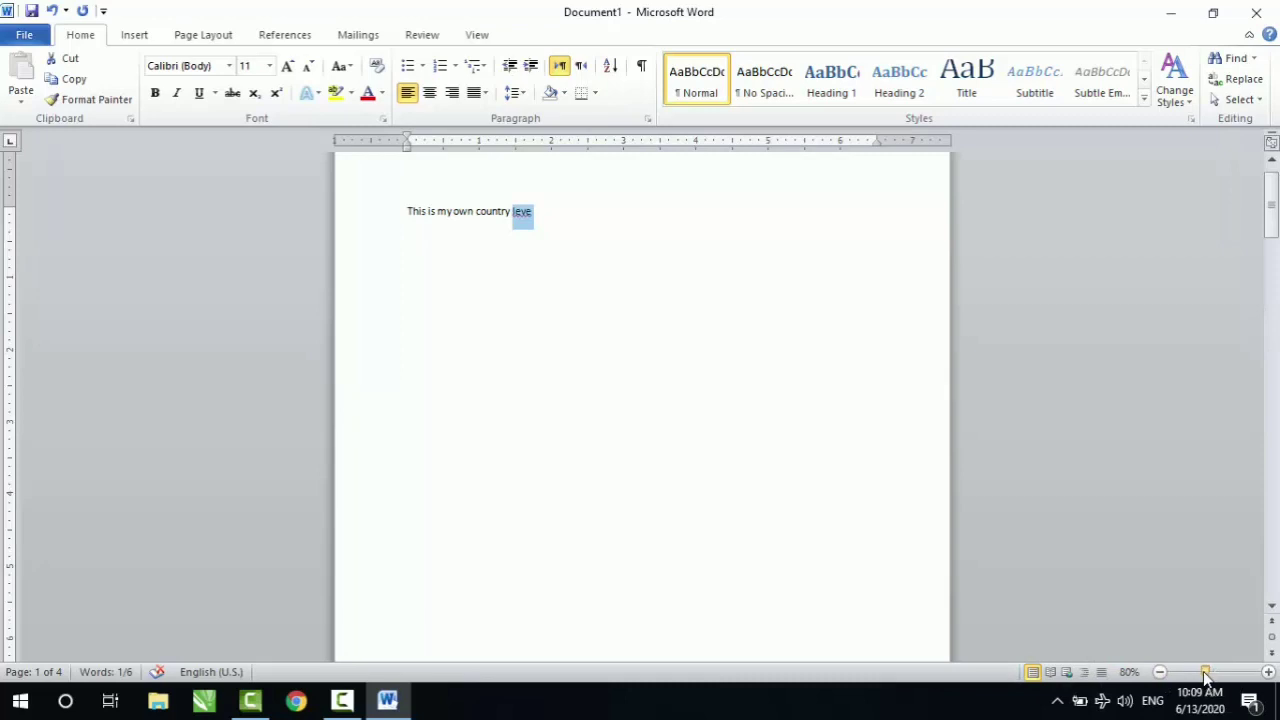
- Shrink the zoom with the status-bar slider, then return it to 100%
drag(1207, 677, 1183, 677)
mouse_move(1176, 679)
mouse_down()
mouse_move(1238, 680)
mouse_move(1215, 688)
mouse_up()
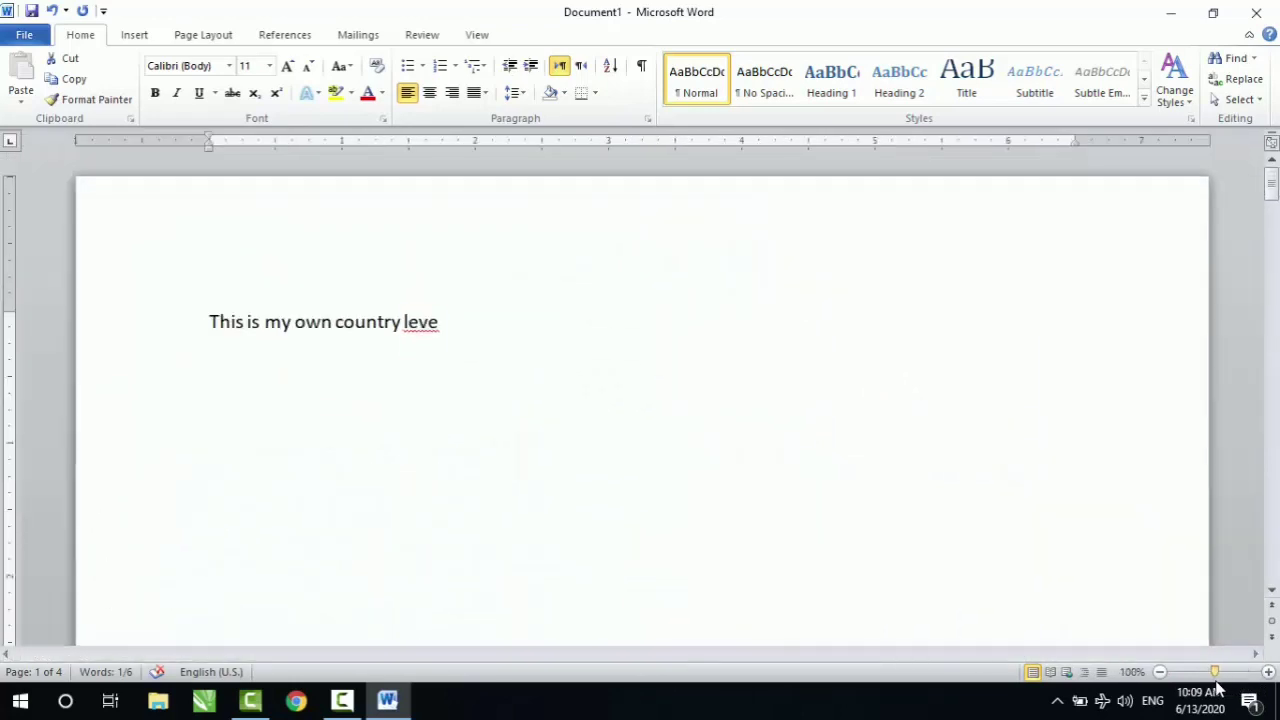